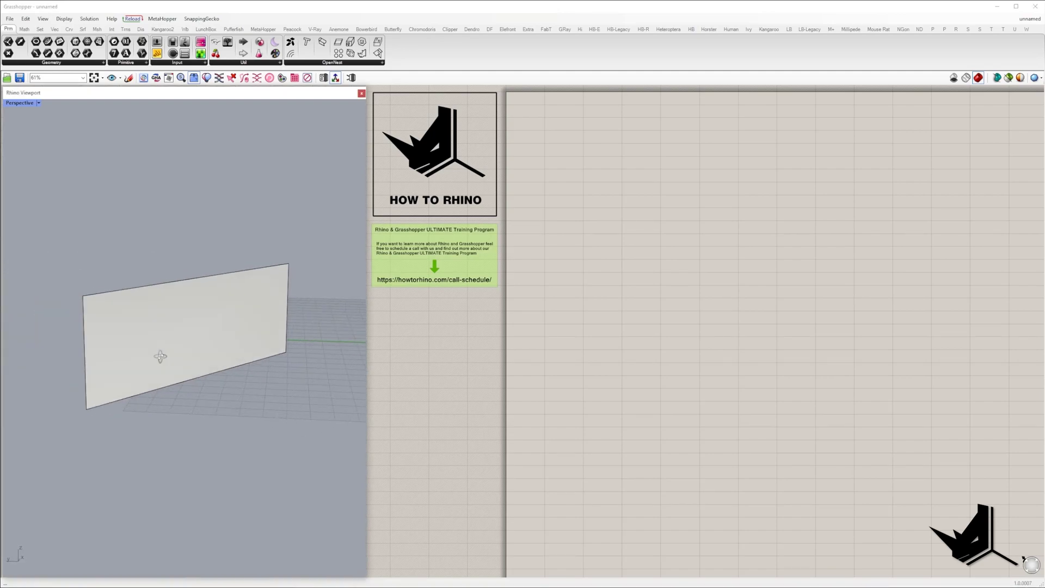
Reference the upright rectangular wall surface from the Rhino viewport in a Surface parameter.
{"action": "left_click", "coordinate": [158, 354]}
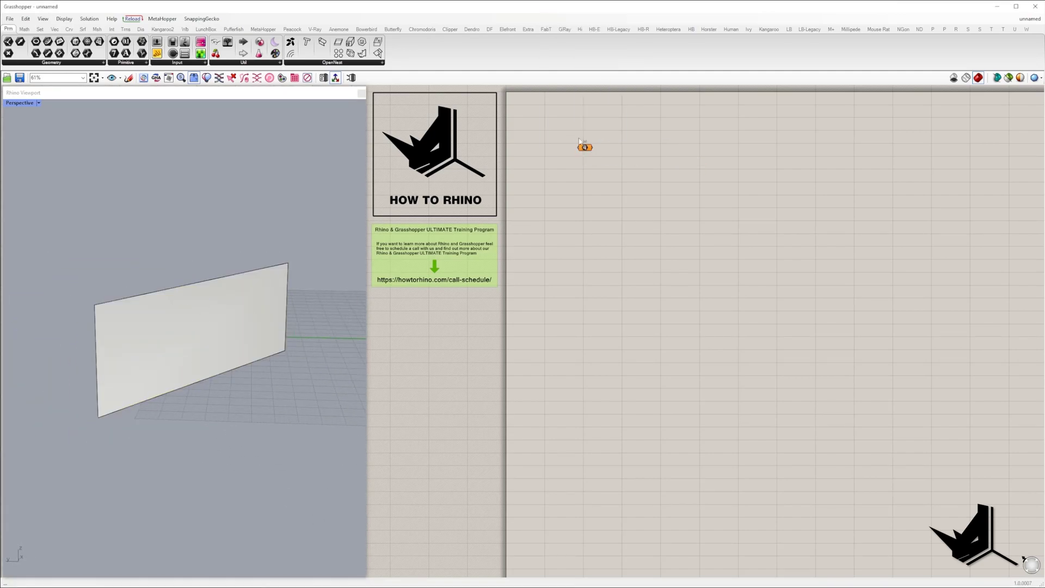
{"action": "right_click", "coordinate": [580, 146]}
{"action": "double_click", "coordinate": [633, 318]}
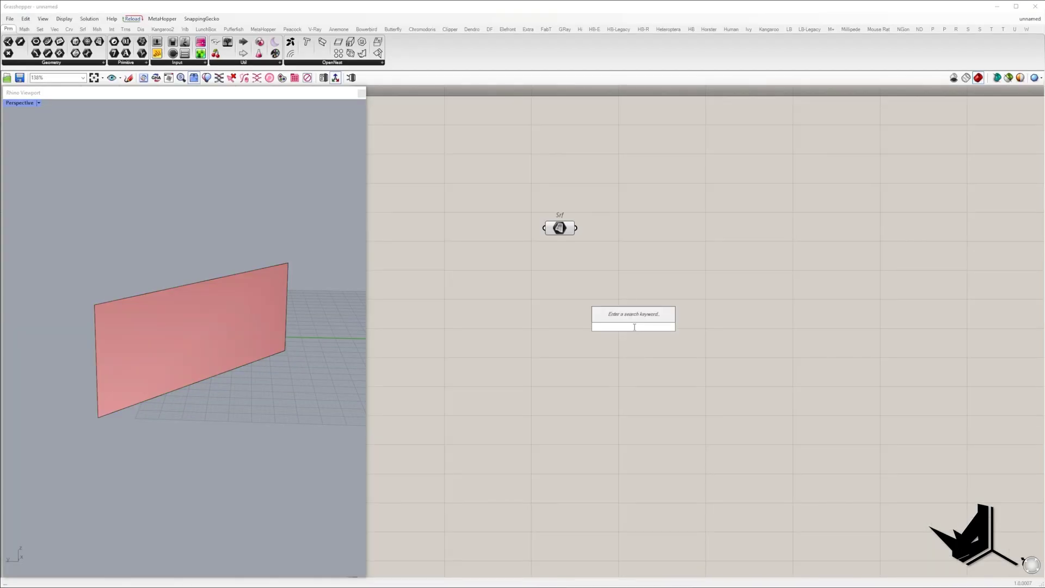
{"action": "key", "text": "Escape"}
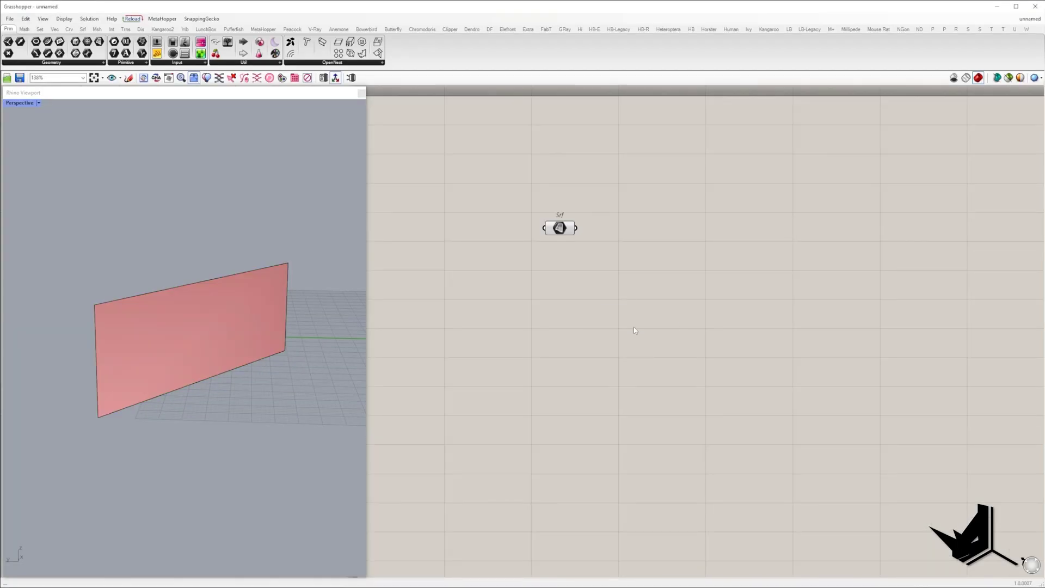
Add an Isotrim (SubSrf) component and connect the Surface parameter to its S input.
{"action": "double_click", "coordinate": [625, 312]}
{"action": "type", "text": "iso srf"}
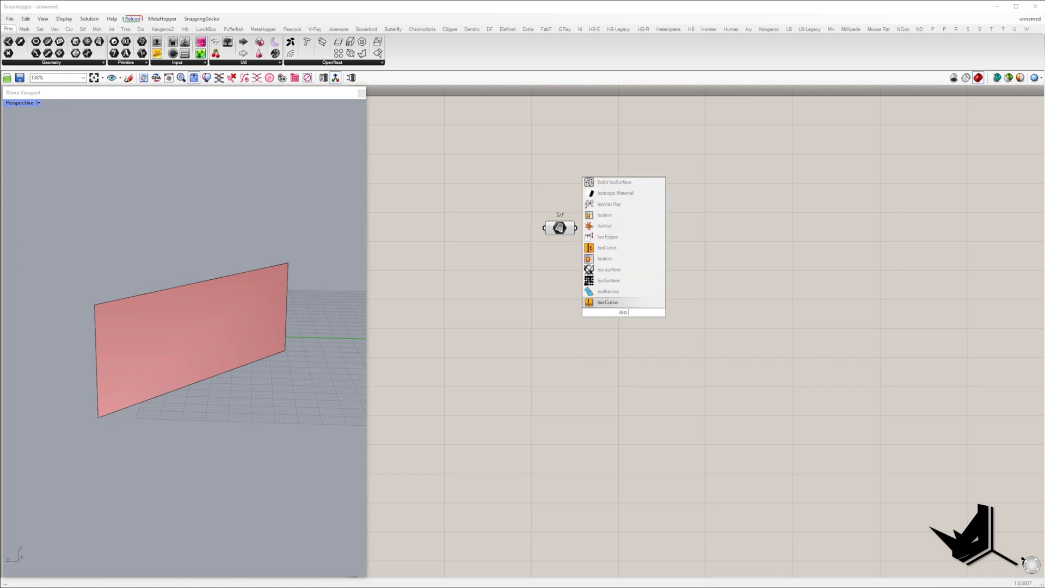
{"action": "left_click", "coordinate": [605, 237]}
{"action": "left_click_drag", "start_coordinate": [576, 228], "coordinate": [606, 306]}
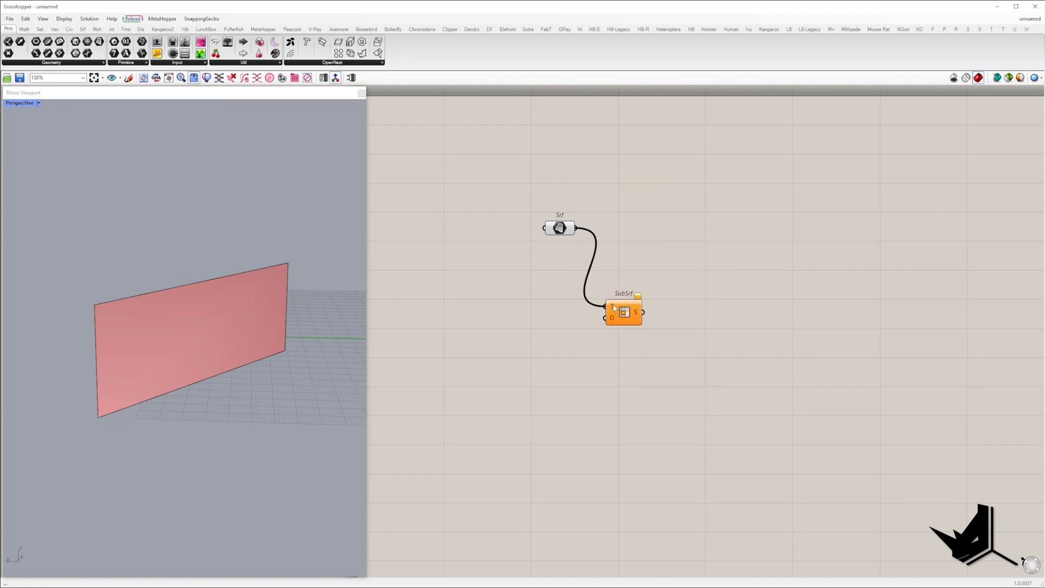
{"action": "left_click_drag", "start_coordinate": [623, 311], "coordinate": [785, 233]}
Add a Divide Domain² component fed by the surface and connect its output to the D input of SubSrf.
{"action": "double_click", "coordinate": [731, 273]}
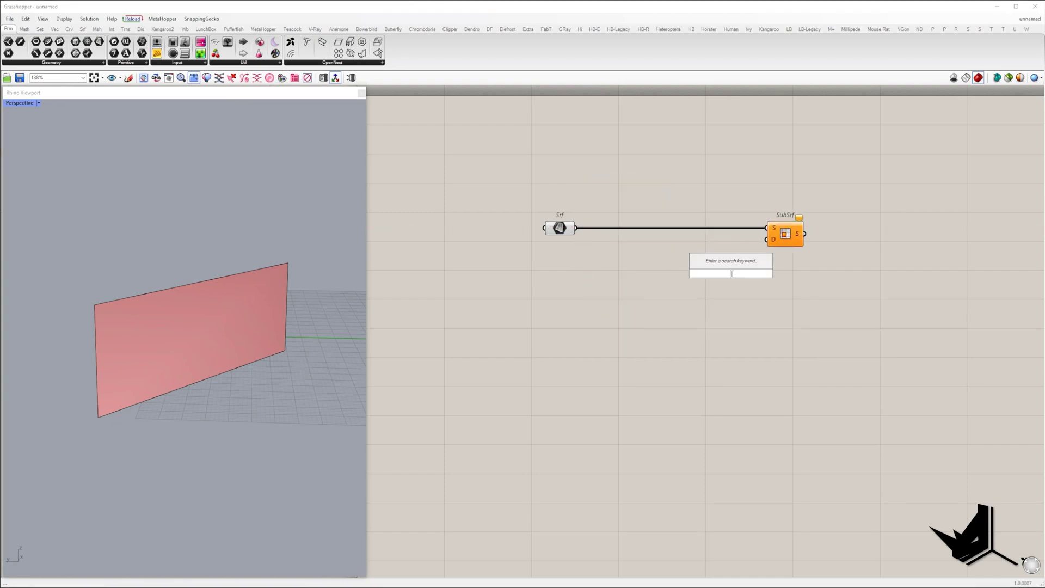
{"action": "type", "text": "divide  dom"}
{"action": "key", "text": "Return"}
{"action": "left_click_drag", "start_coordinate": [770, 246], "coordinate": [771, 248]}
{"action": "left_click_drag", "start_coordinate": [576, 228], "coordinate": [711, 261]}
{"action": "left_click_drag", "start_coordinate": [785, 234], "coordinate": [901, 233]}
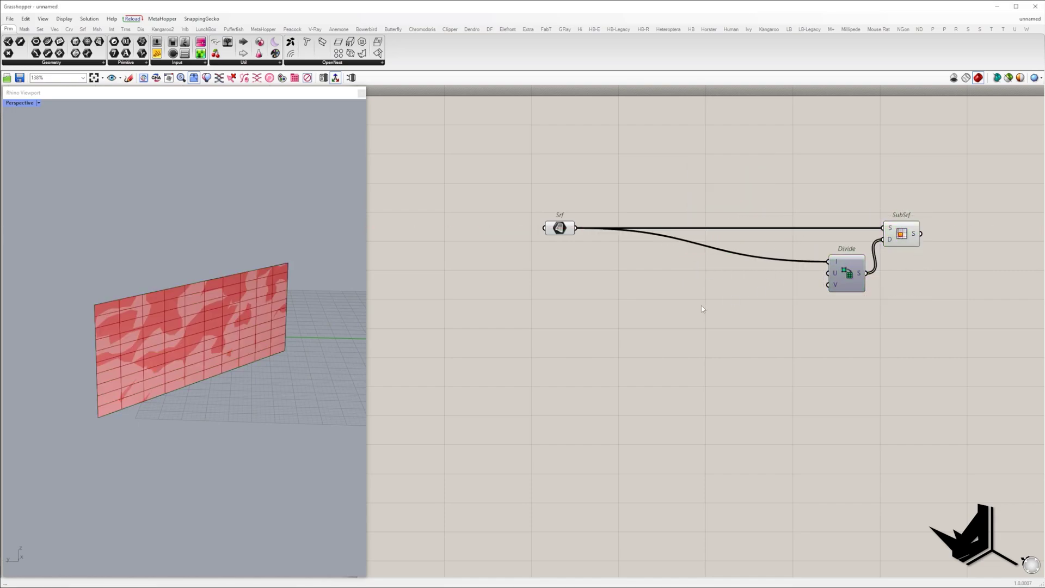
Create a number slider with the value 150 and connect it to the U count of Divide.
{"action": "double_click", "coordinate": [701, 306]}
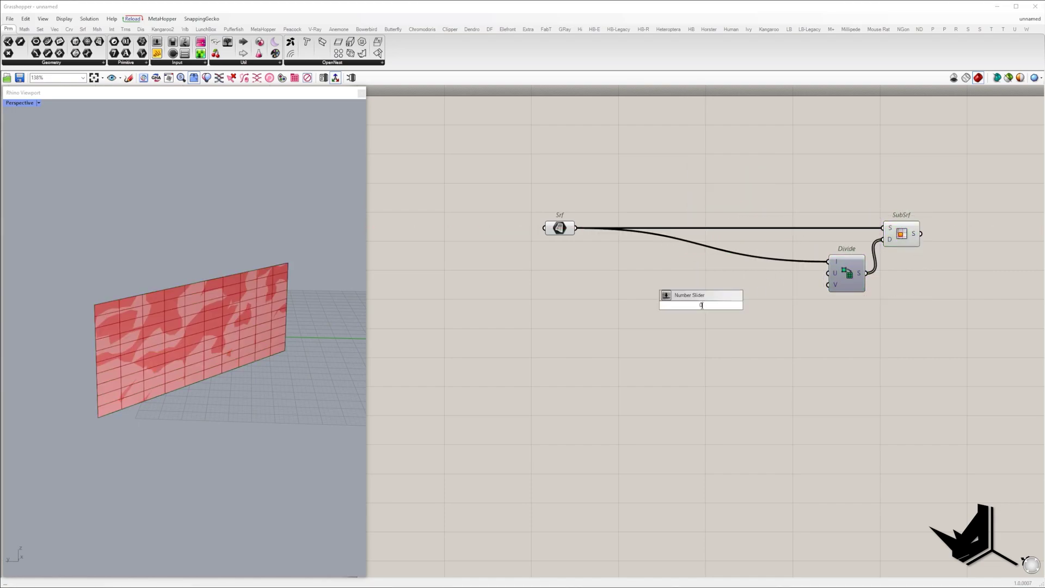
{"action": "key", "text": "Return"}
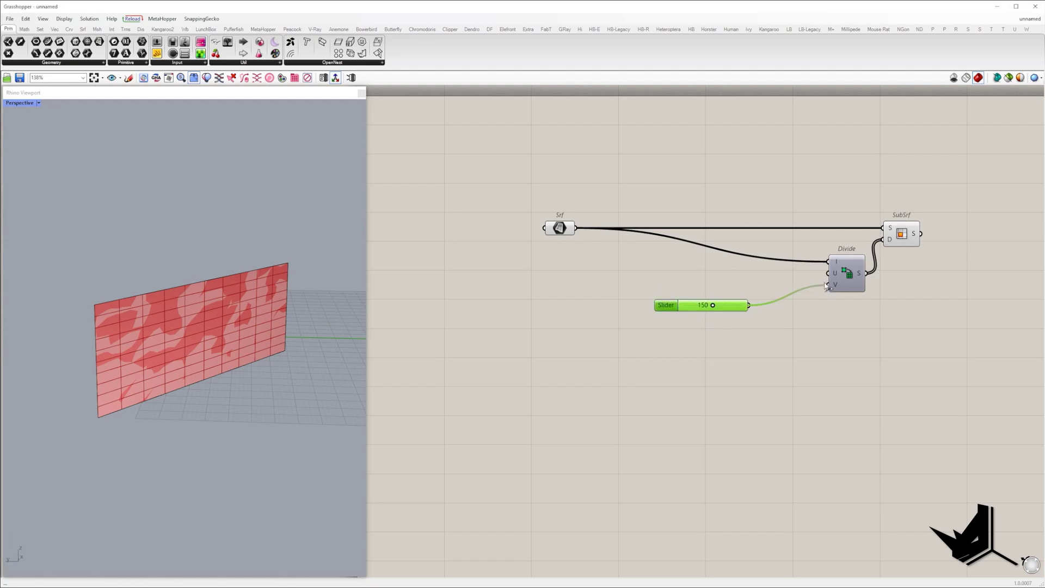
{"action": "left_click_drag", "start_coordinate": [826, 284], "coordinate": [828, 273]}
{"action": "left_click_drag", "start_coordinate": [738, 306], "coordinate": [686, 285]}
Add a surface Dimensions component below the slider and connect the Surface parameter to it.
{"action": "double_click", "coordinate": [695, 331]}
{"action": "type", "text": "dim"}
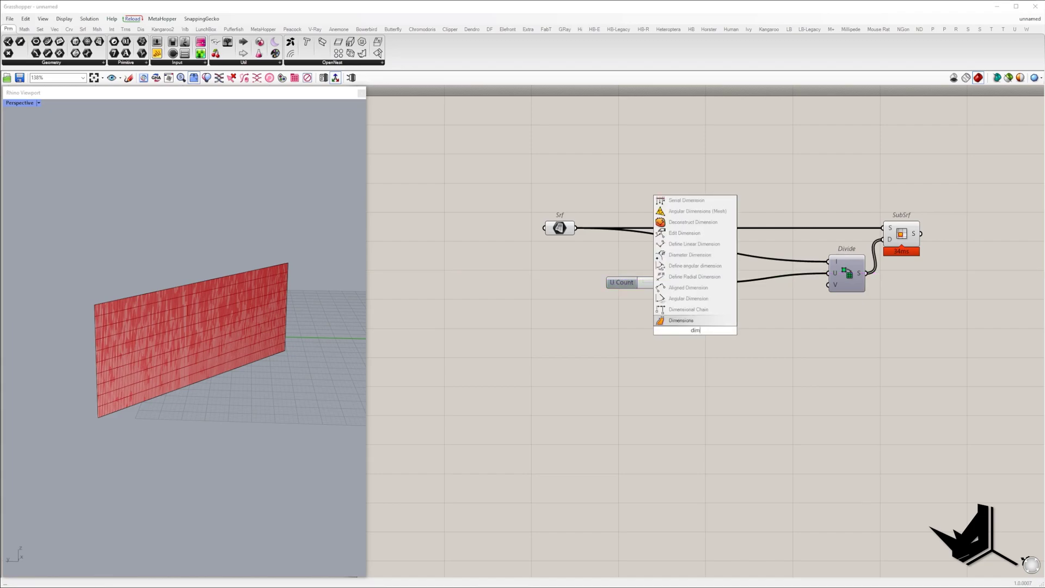
{"action": "left_click", "coordinate": [691, 321]}
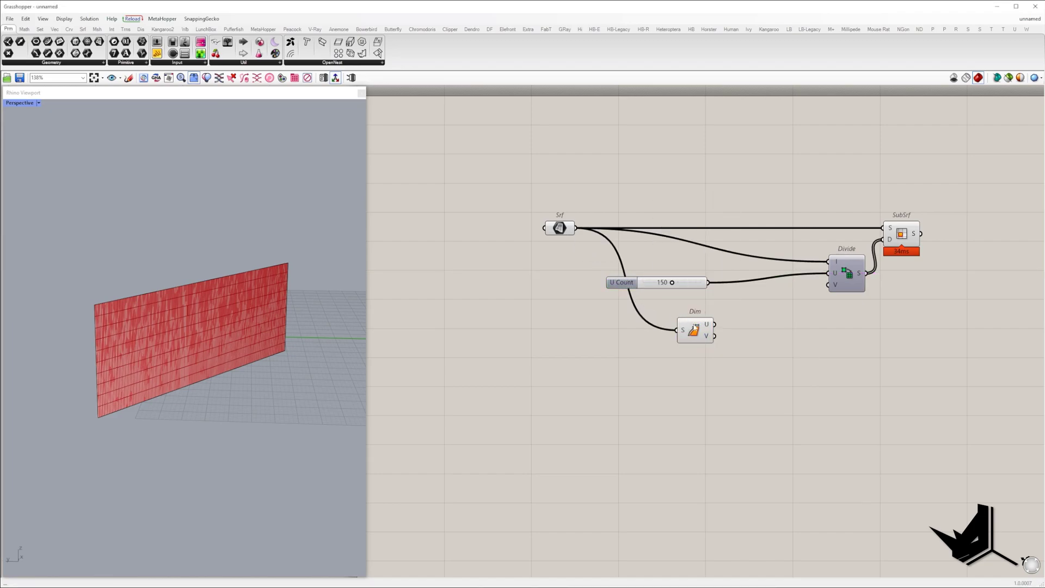
{"action": "left_click_drag", "start_coordinate": [696, 328], "coordinate": [637, 379]}
Add a Division component that divides the V dimension by the U dimension of the surface.
{"action": "double_click", "coordinate": [742, 370]}
{"action": "type", "text": "divisio"}
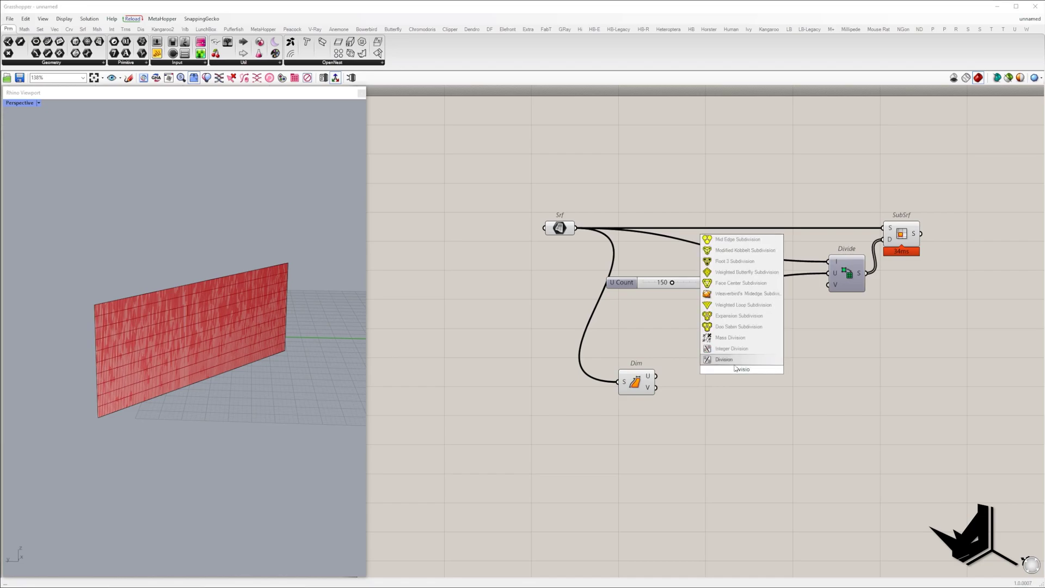
{"action": "key", "text": "Return"}
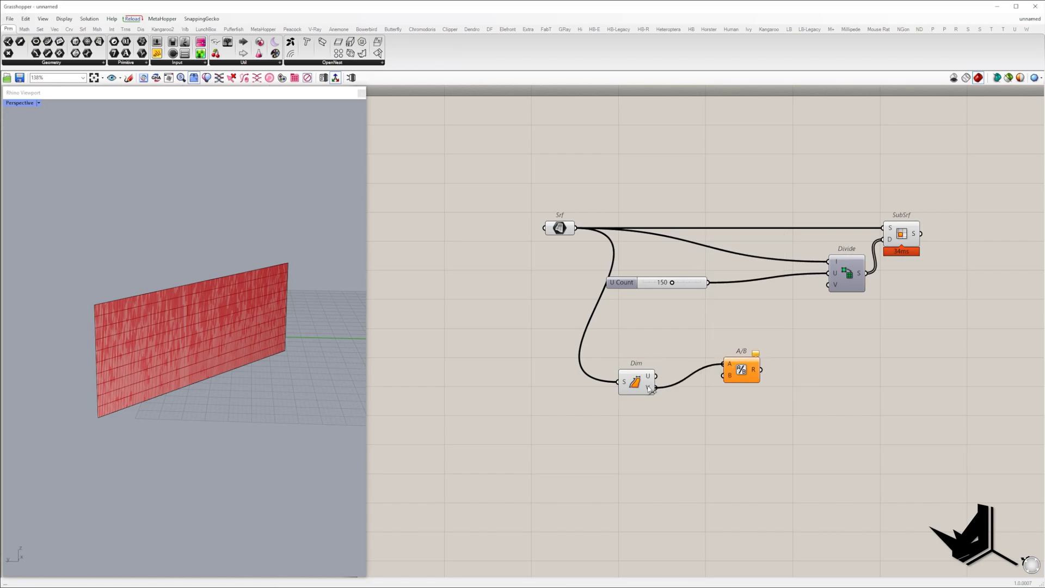
Multiply the U count slider by the division result and feed the product into the V count of Divide.
{"action": "double_click", "coordinate": [771, 350]}
{"action": "type", "text": "multi"}
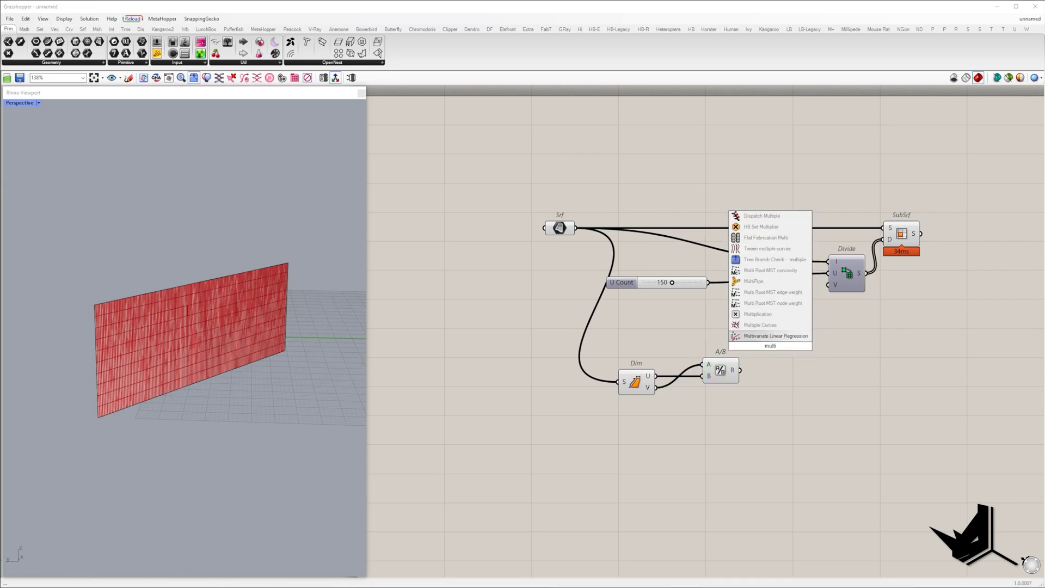
{"action": "left_click", "coordinate": [757, 314]}
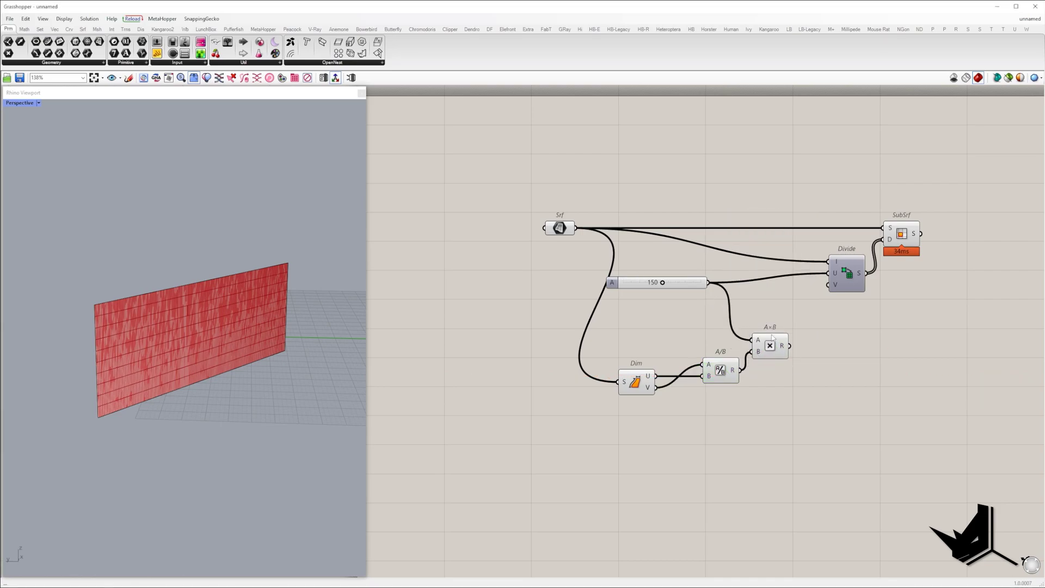
Add a Simple Mesh component and connect the SubSrf output to it.
{"action": "right_click_drag", "start_coordinate": [960, 269], "coordinate": [719, 275]}
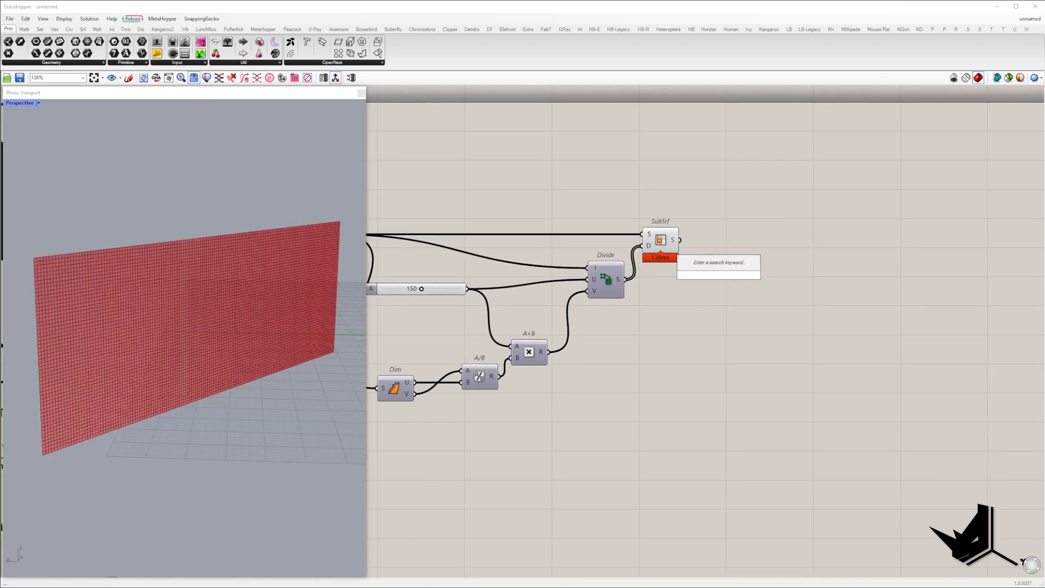
{"action": "double_click", "coordinate": [720, 275]}
{"action": "type", "text": "sim"}
{"action": "left_click", "coordinate": [717, 163]}
{"action": "left_click_drag", "start_coordinate": [680, 239], "coordinate": [699, 275]}
Add the Weaverbird wbFrame and wbWindow components and feed the simple meshes into the M input of both.
{"action": "right_click_drag", "start_coordinate": [814, 311], "coordinate": [778, 308]}
{"action": "double_click", "coordinate": [778, 308]}
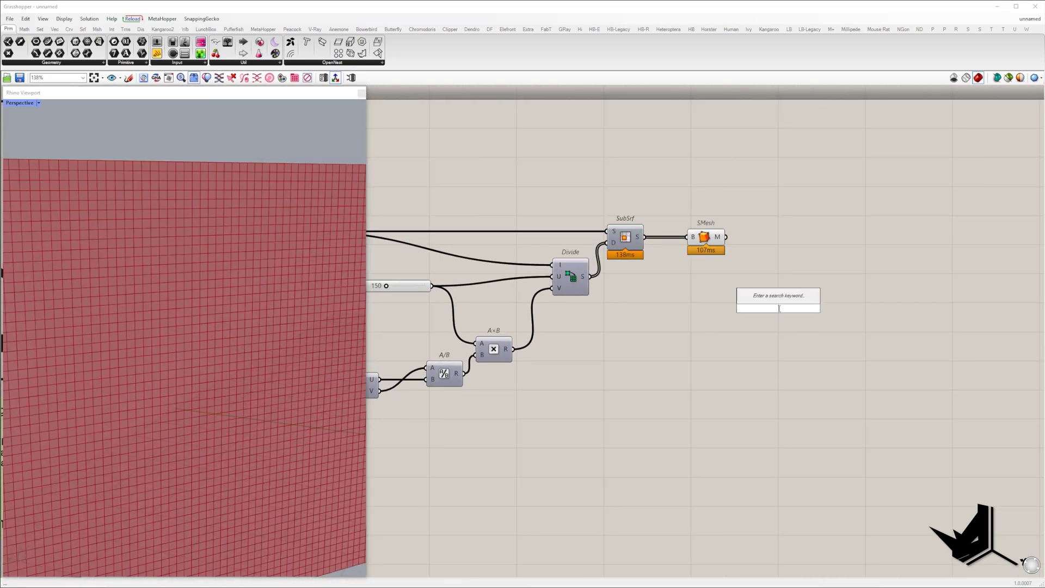
{"action": "type", "text": "wea"}
{"action": "left_click", "coordinate": [768, 223]}
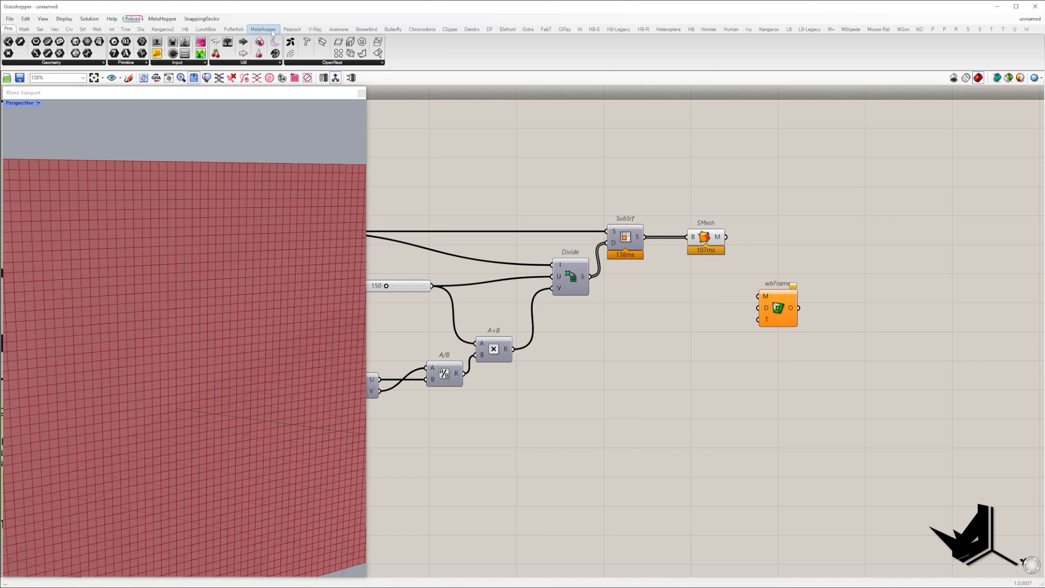
{"action": "left_click", "coordinate": [187, 31]}
{"action": "left_click_drag", "start_coordinate": [780, 381], "coordinate": [770, 378]}
{"action": "left_click_drag", "start_coordinate": [777, 308], "coordinate": [780, 307]}
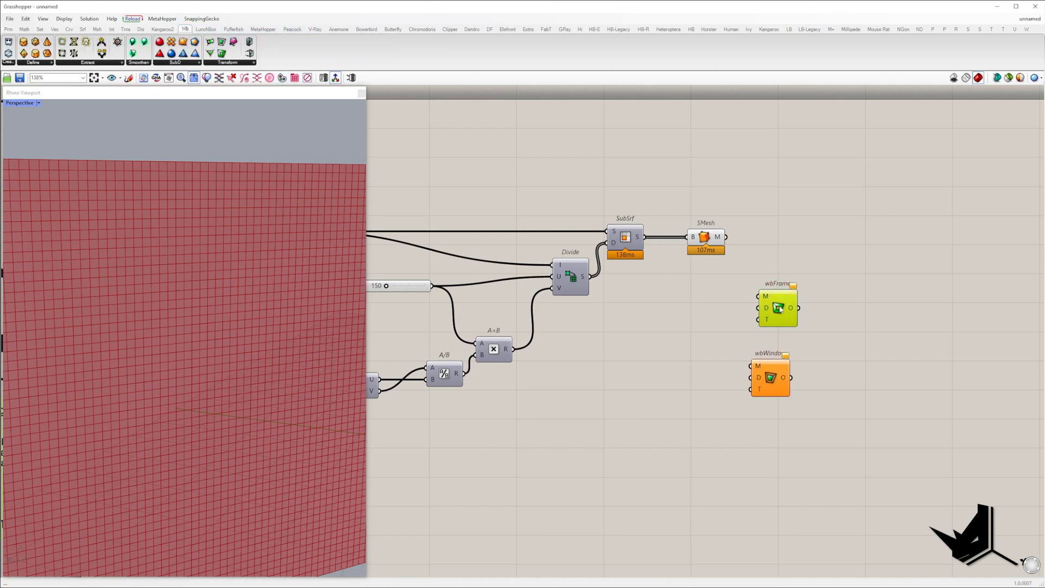
{"action": "left_click_drag", "start_coordinate": [727, 239], "coordinate": [750, 365]}
Hide the preview of the Simple Mesh component.
{"action": "left_click", "coordinate": [674, 375]}
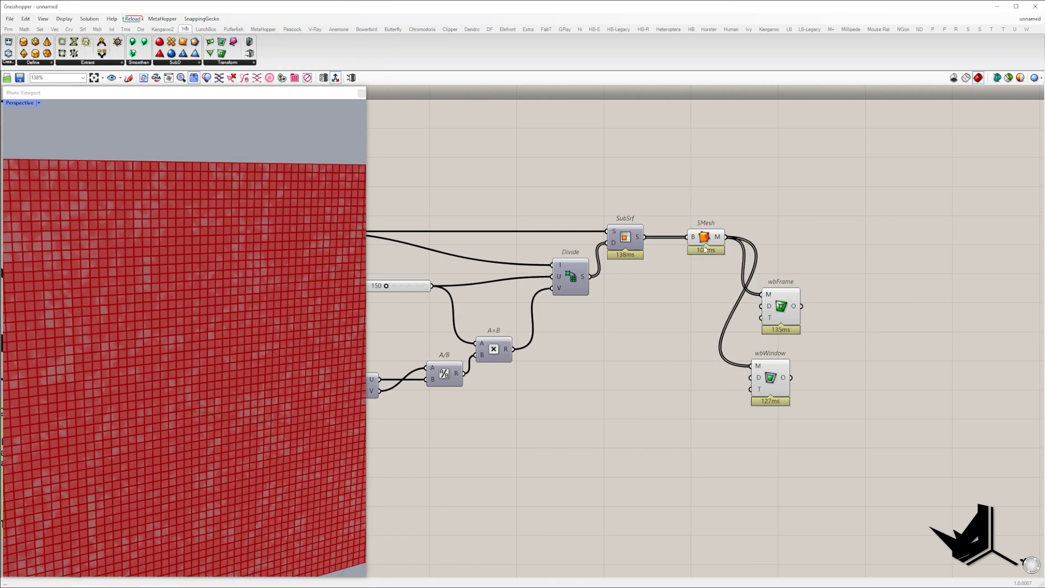
{"action": "left_click", "coordinate": [706, 236]}
{"action": "middle_click", "coordinate": [715, 210]}
{"action": "left_click", "coordinate": [714, 211]}
Drive the D inputs of wbFrame and wbWindow with a 0.02 distance slider and change the T type of both components.
{"action": "double_click", "coordinate": [676, 342]}
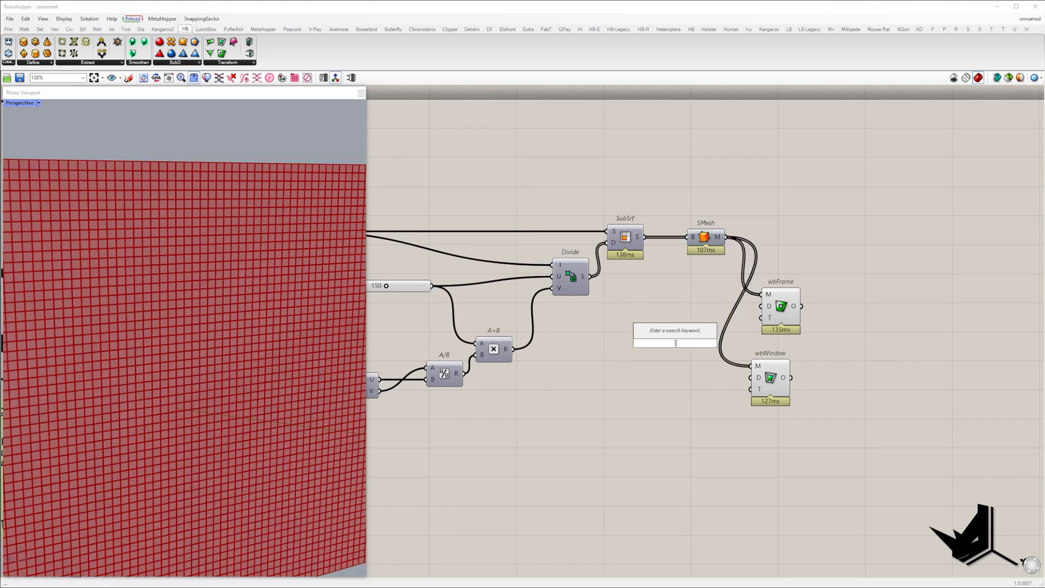
{"action": "type", "text": "0<0.10"}
{"action": "key", "text": "Return"}
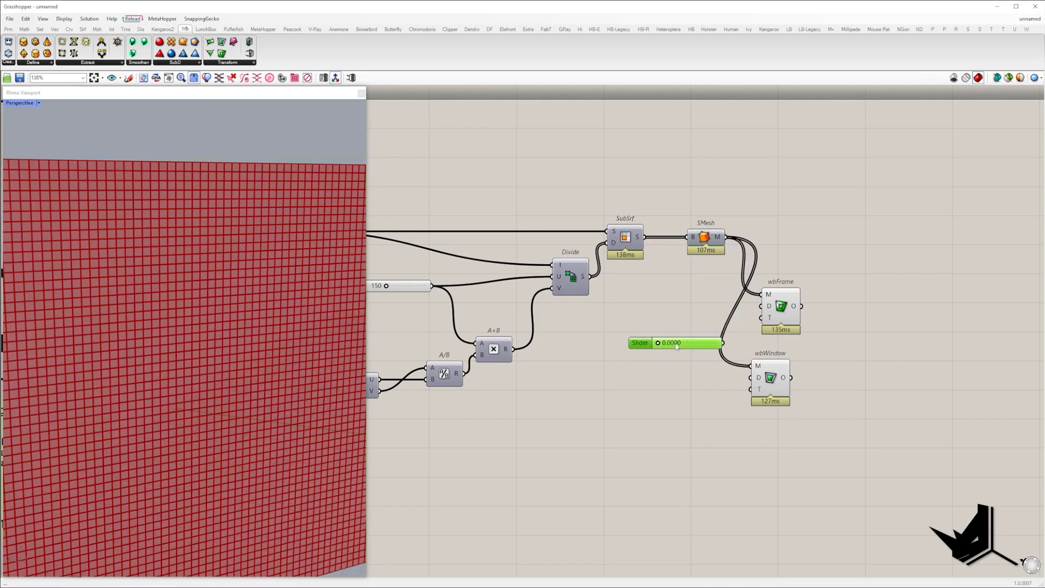
{"action": "right_click", "coordinate": [768, 318]}
{"action": "left_click", "coordinate": [792, 393]}
{"action": "left_click_drag", "start_coordinate": [722, 343], "coordinate": [837, 254]}
{"action": "left_click_drag", "start_coordinate": [775, 384], "coordinate": [832, 365]}
{"action": "right_click", "coordinate": [817, 371]}
{"action": "left_click", "coordinate": [840, 453]}
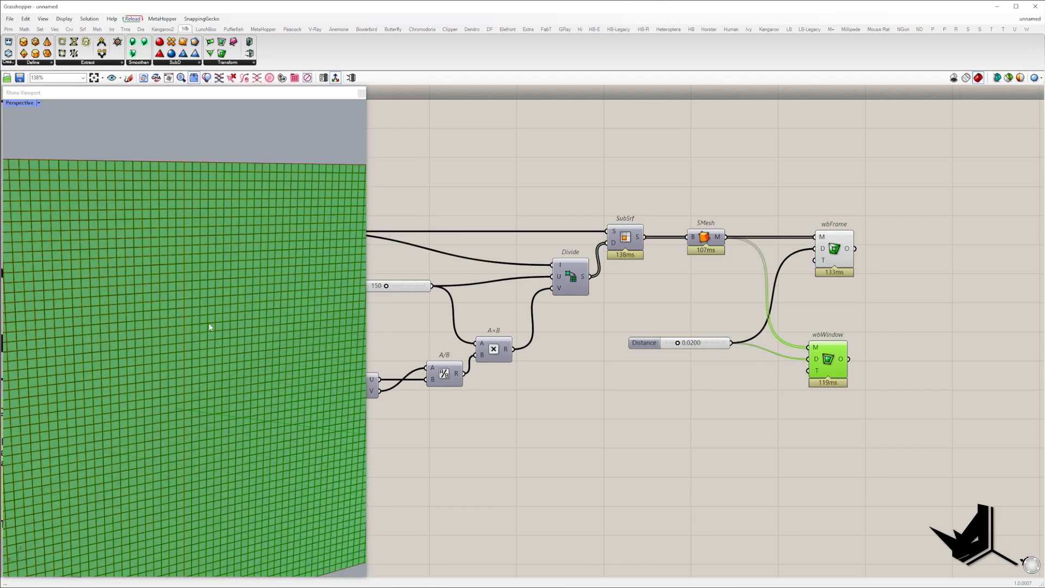
Align the wbFrame and wbWindow components one above the other and check the panel frames in the viewport.
{"action": "scroll", "coordinate": [221, 321], "scroll_direction": "up", "scroll_amount": 15}
{"action": "left_click_drag", "start_coordinate": [833, 261], "coordinate": [849, 261]}
{"action": "left_click_drag", "start_coordinate": [831, 349], "coordinate": [854, 332]}
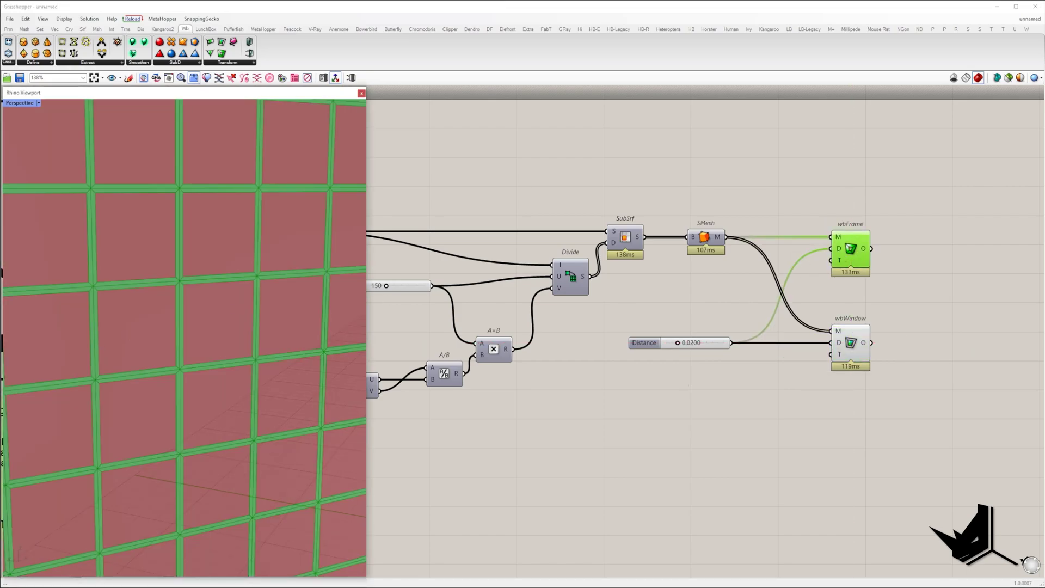
{"action": "scroll", "coordinate": [222, 283], "scroll_direction": "down", "scroll_amount": 5}
Flatten the wbFrame output into a Mesh Join component and hide the wbFrame preview.
{"action": "right_click_drag", "start_coordinate": [990, 304], "coordinate": [729, 304]}
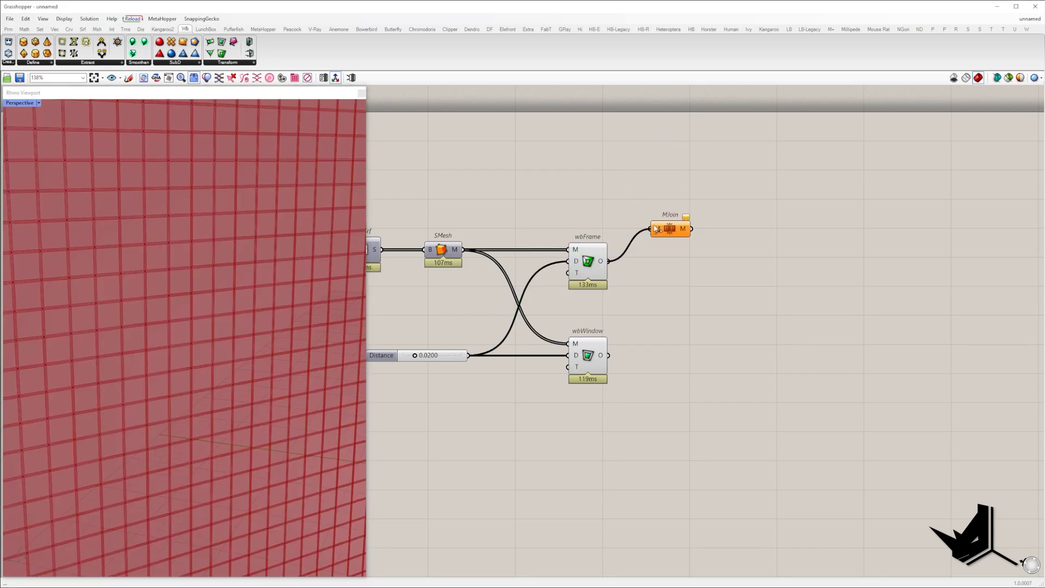
{"action": "left_click_drag", "start_coordinate": [660, 231], "coordinate": [723, 262]}
{"action": "right_click", "coordinate": [601, 261]}
{"action": "left_click", "coordinate": [622, 303]}
{"action": "left_click", "coordinate": [588, 249]}
{"action": "key", "text": "ctrl+q"}
Add a Weaverbird wbThicken component and connect the joined frame mesh to its M input.
{"action": "right_click_drag", "start_coordinate": [805, 253], "coordinate": [628, 253]}
{"action": "double_click", "coordinate": [635, 251]}
{"action": "left_click", "coordinate": [250, 41]}
{"action": "left_click", "coordinate": [684, 265]}
{"action": "left_click_drag", "start_coordinate": [566, 261], "coordinate": [663, 253]}
{"action": "left_click_drag", "start_coordinate": [684, 265], "coordinate": [714, 273]}
Create a slider from 0 to 1.0000 below Mesh Join and set it to 0.1.
{"action": "right_click_drag", "start_coordinate": [544, 314], "coordinate": [655, 313]}
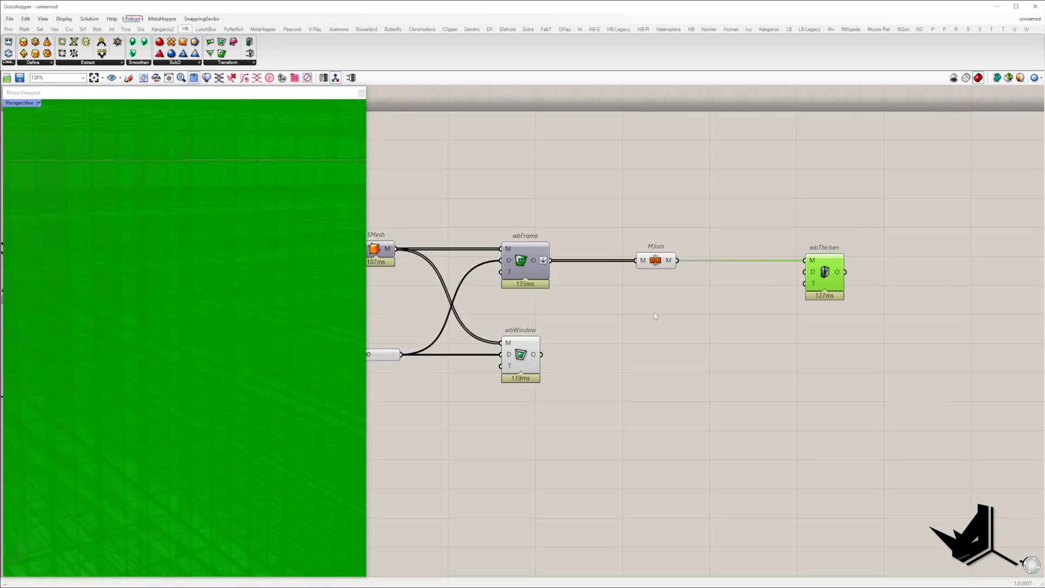
{"action": "double_click", "coordinate": [654, 313]}
{"action": "type", "text": "0<1.0000"}
{"action": "key", "text": "Return"}
{"action": "double_click", "coordinate": [654, 312]}
{"action": "type", "text": "0.1"}
{"action": "key", "text": "Return"}
Divide the 0.1 slider by 2 with a Division component and connect the result to the D input of wbThicken.
{"action": "double_click", "coordinate": [695, 343]}
{"action": "type", "text": "div"}
{"action": "key", "text": "Return"}
{"action": "left_click_drag", "start_coordinate": [725, 347], "coordinate": [728, 342]}
{"action": "left_click_drag", "start_coordinate": [680, 346], "coordinate": [710, 346]}
{"action": "left_click_drag", "start_coordinate": [748, 341], "coordinate": [805, 272]}
{"action": "left_click_drag", "start_coordinate": [773, 375], "coordinate": [642, 302]}
{"action": "left_click_drag", "start_coordinate": [729, 344], "coordinate": [748, 320]}
{"action": "left_click", "coordinate": [792, 348]}
{"action": "left_click_drag", "start_coordinate": [821, 279], "coordinate": [831, 280]}
{"action": "left_click", "coordinate": [792, 349]}
Hide the previews of the Mesh Join and wbWindow components so only the thickened frame displays.
{"action": "scroll", "coordinate": [217, 348], "scroll_direction": "up", "scroll_amount": 10}
{"action": "right_click_drag", "start_coordinate": [239, 351], "coordinate": [164, 386]}
{"action": "right_click_drag", "start_coordinate": [751, 352], "coordinate": [698, 354]}
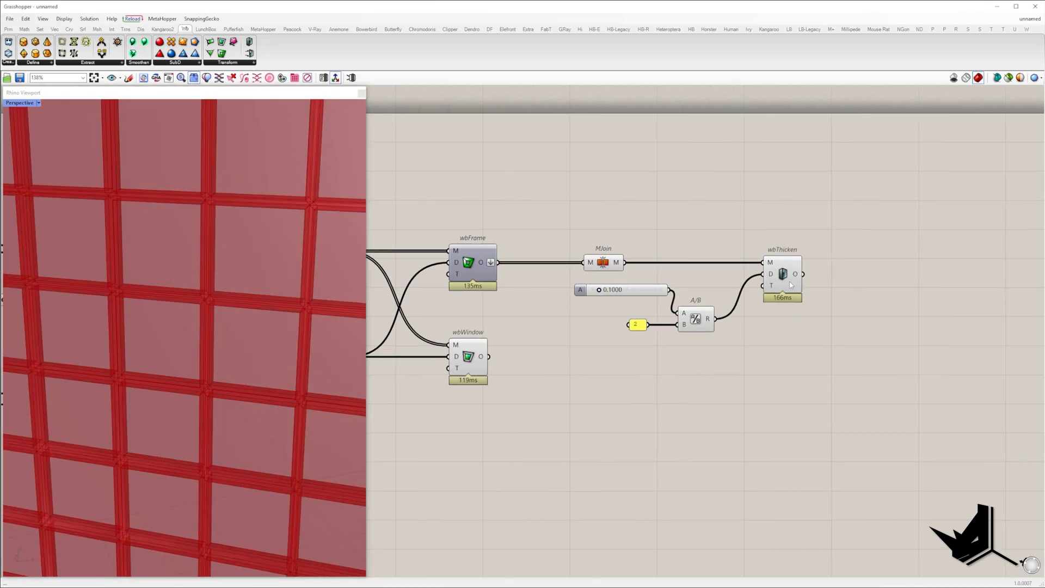
{"action": "left_click_drag", "start_coordinate": [704, 371], "coordinate": [594, 223]}
{"action": "key", "text": "ctrl+q"}
{"action": "right_click", "coordinate": [472, 350]}
{"action": "left_click", "coordinate": [527, 352]}
{"action": "right_click_drag", "start_coordinate": [256, 326], "coordinate": [228, 348]}
Explode the wbThicken output into mesh faces with an Explode component and hide its preview.
{"action": "right_click_drag", "start_coordinate": [859, 292], "coordinate": [631, 288]}
{"action": "double_click", "coordinate": [632, 288]}
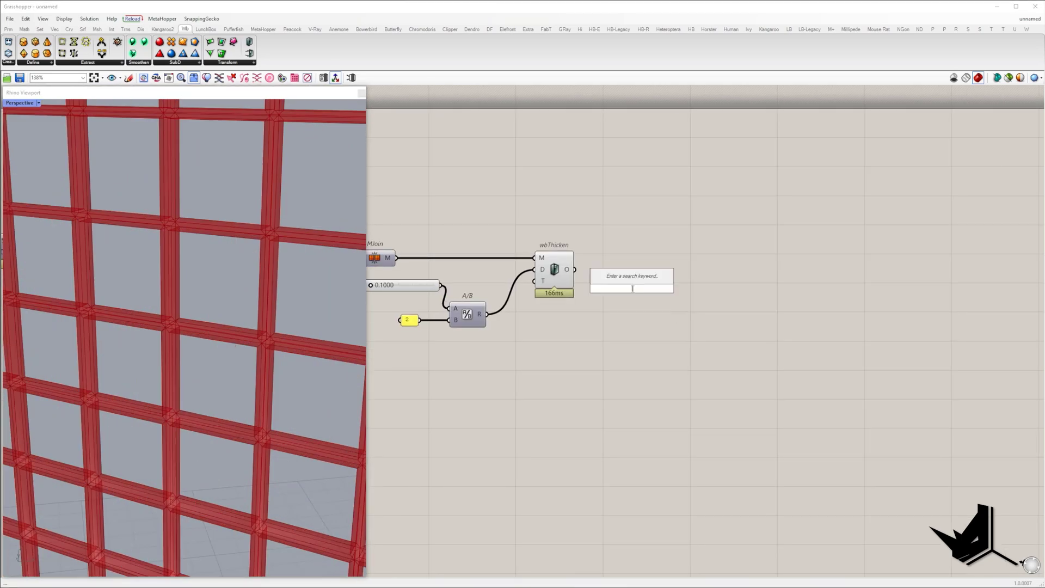
{"action": "type", "text": "explode"}
{"action": "left_click", "coordinate": [618, 266]}
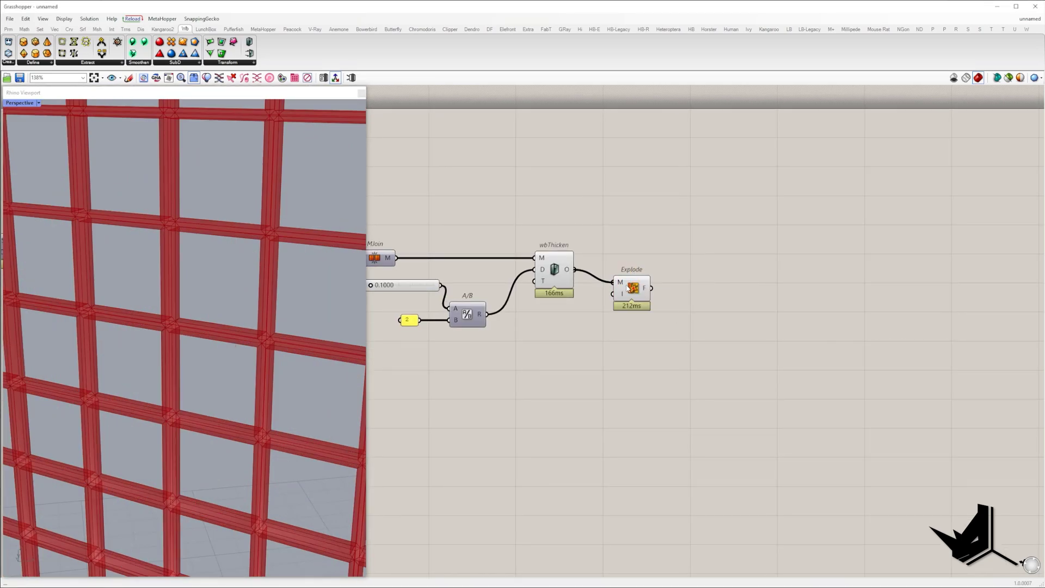
{"action": "key", "text": "ctrl+q"}
Unify the normals of the exploded faces with UnifyNormals and rejoin them with a second Mesh Join component.
{"action": "left_click_drag", "start_coordinate": [628, 289], "coordinate": [795, 275]}
{"action": "double_click", "coordinate": [696, 287]}
{"action": "type", "text": "uni"}
{"action": "left_click", "coordinate": [679, 261]}
{"action": "double_click", "coordinate": [793, 259]}
{"action": "type", "text": "mesh"}
{"action": "left_click", "coordinate": [792, 231]}
Hide the previews of the components feeding the final Mesh Join and check the frame grid in the viewport.
{"action": "left_click_drag", "start_coordinate": [731, 321], "coordinate": [531, 212]}
{"action": "right_click", "coordinate": [546, 197]}
{"action": "left_click", "coordinate": [574, 211]}
{"action": "left_click", "coordinate": [679, 221]}
{"action": "scroll", "coordinate": [287, 274], "scroll_direction": "down", "scroll_amount": 15}
{"action": "scroll", "coordinate": [283, 326], "scroll_direction": "up", "scroll_amount": 12}
{"action": "scroll", "coordinate": [280, 347], "scroll_direction": "down", "scroll_amount": 10}
Add a wbOffset component fed by the flattened wbWindow output, using the halved slider value as its offset distance.
{"action": "right_click_drag", "start_coordinate": [455, 359], "coordinate": [675, 345]}
{"action": "scroll", "coordinate": [675, 345], "scroll_direction": "down", "scroll_amount": 1}
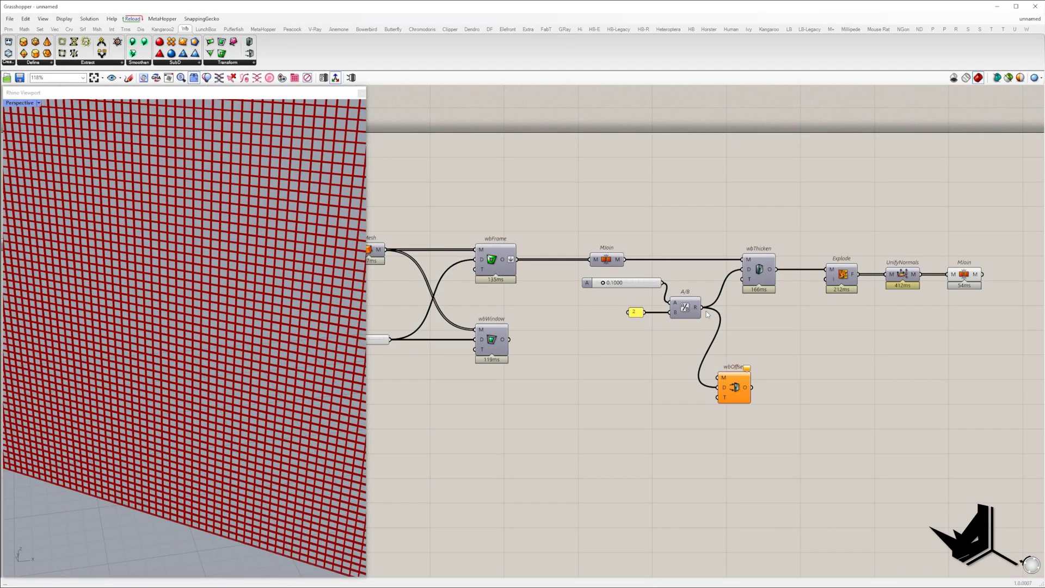
{"action": "left_click_drag", "start_coordinate": [526, 345], "coordinate": [508, 339]}
{"action": "right_click", "coordinate": [723, 398]}
{"action": "right_click", "coordinate": [502, 340]}
{"action": "left_click", "coordinate": [688, 398]}
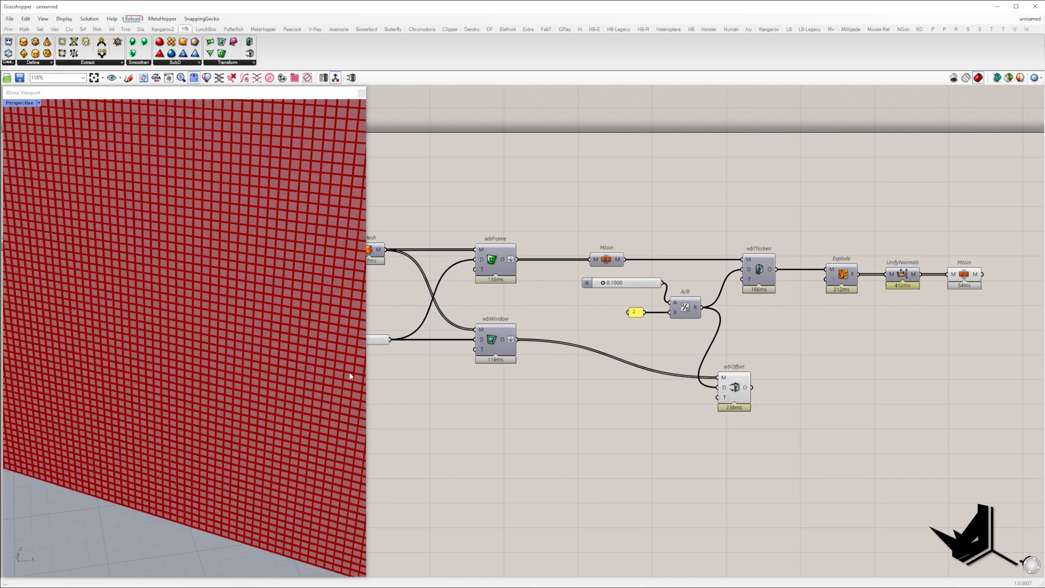
Move wbOffset beneath wbThicken and display the joined frame mesh through a Custom Preview with a Swatch.
{"action": "scroll", "coordinate": [210, 384], "scroll_direction": "up", "scroll_amount": 8}
{"action": "left_click_drag", "start_coordinate": [736, 401], "coordinate": [757, 363]}
{"action": "left_click", "coordinate": [778, 391]}
{"action": "scroll", "coordinate": [219, 359], "scroll_direction": "down", "scroll_amount": 10}
{"action": "left_click", "coordinate": [756, 349]}
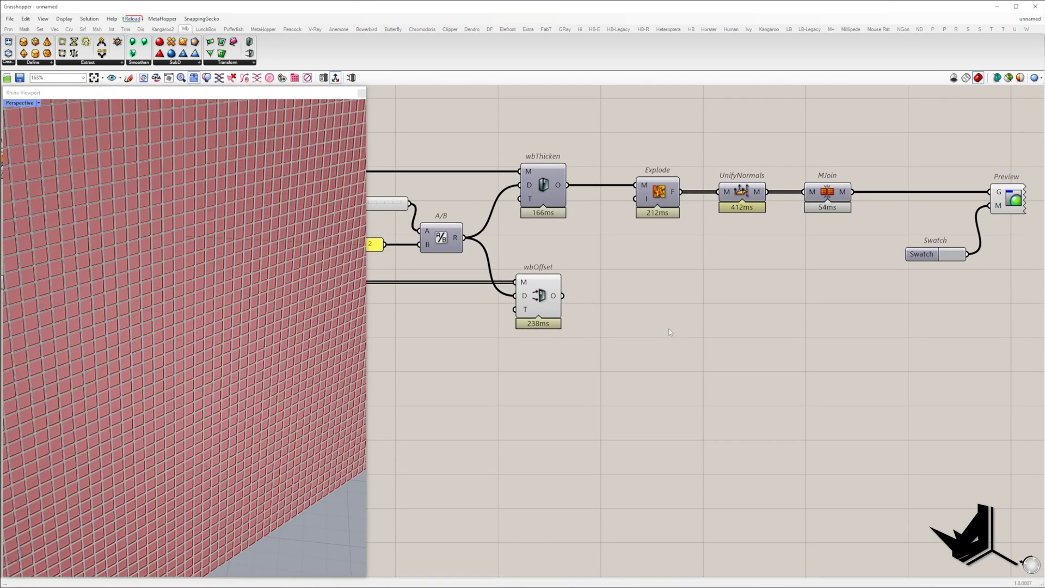
Add a Rotate component below the other components and connect the wbOffset output to its G input.
{"action": "double_click", "coordinate": [670, 324]}
{"action": "type", "text": "rotate"}
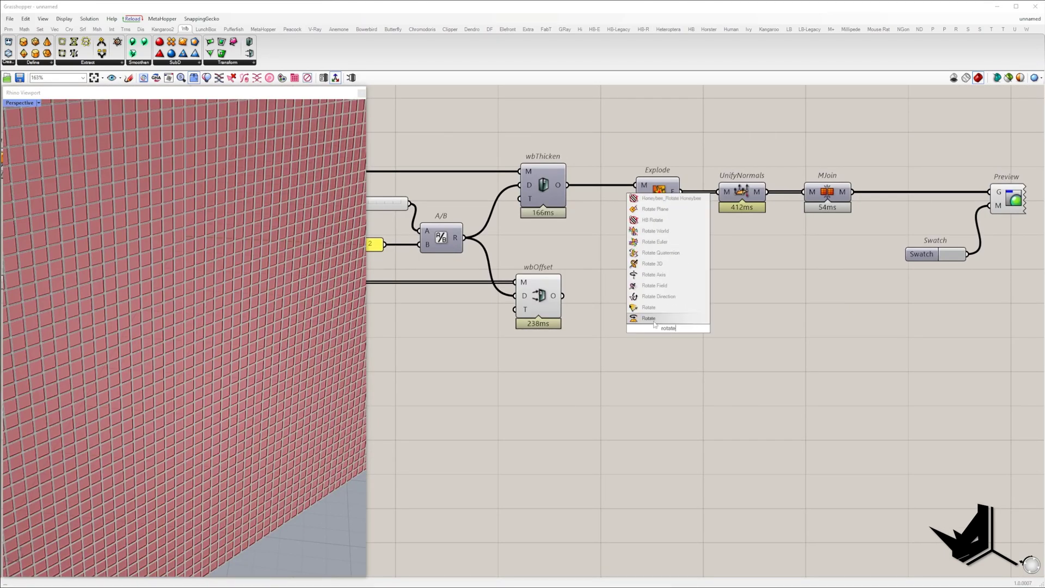
{"action": "key", "text": "Return"}
{"action": "left_click_drag", "start_coordinate": [667, 325], "coordinate": [723, 431]}
{"action": "left_click", "coordinate": [694, 433]}
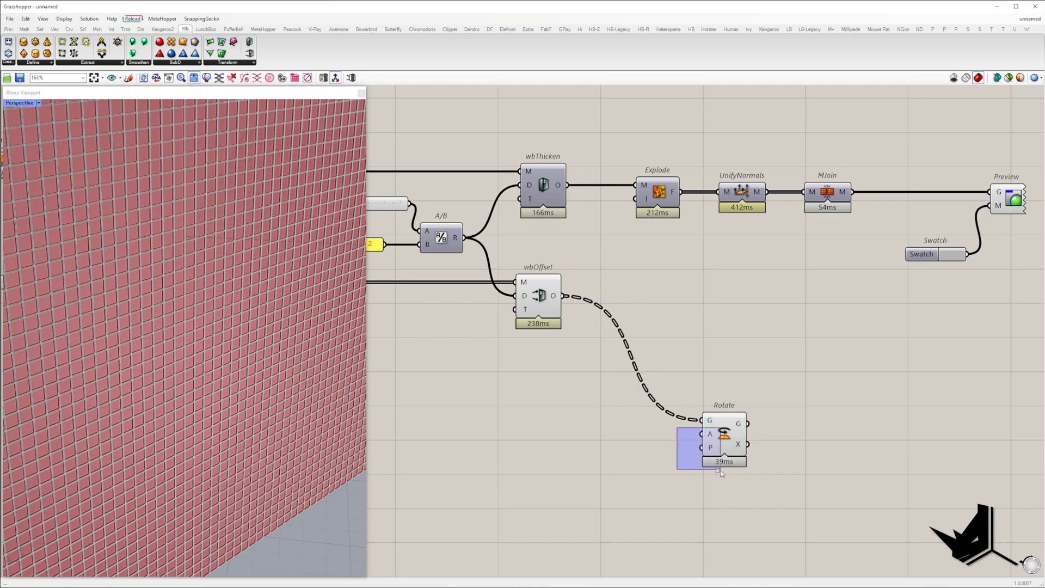
{"action": "left_click_drag", "start_coordinate": [719, 470], "coordinate": [719, 471]}
{"action": "right_click_drag", "start_coordinate": [610, 435], "coordinate": [814, 404]}
{"action": "scroll", "coordinate": [713, 342], "scroll_direction": "down", "scroll_amount": 6}
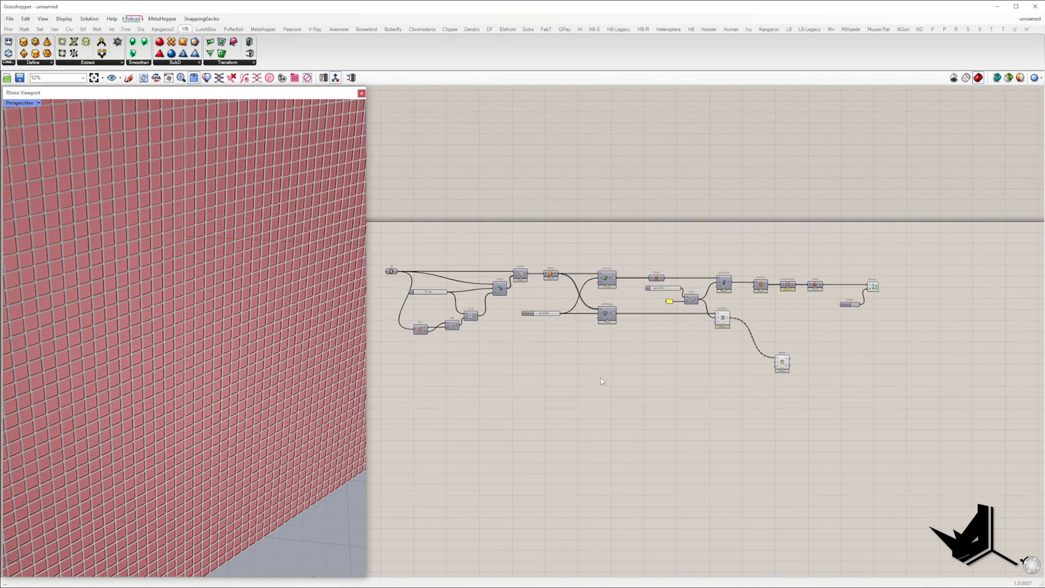
Add an Area component fed by the surface and an XZ Plane originating at Area's C output.
{"action": "scroll", "coordinate": [464, 369], "scroll_direction": "up", "scroll_amount": 4}
{"action": "right_click_drag", "start_coordinate": [464, 368], "coordinate": [631, 377]}
{"action": "double_click", "coordinate": [615, 378]}
{"action": "type", "text": "area"}
{"action": "key", "text": "Return"}
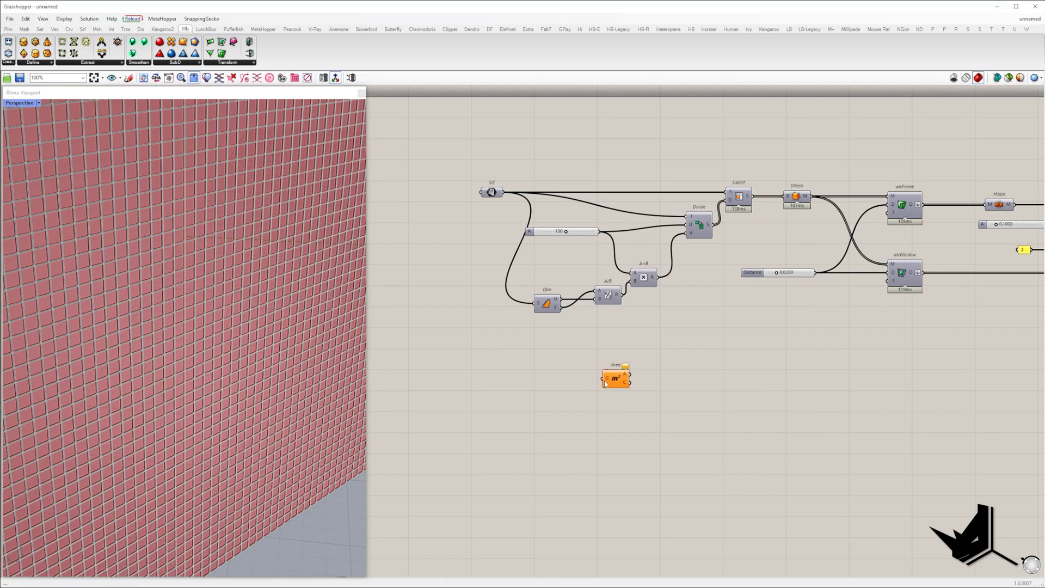
{"action": "double_click", "coordinate": [671, 372]}
{"action": "type", "text": "x"}
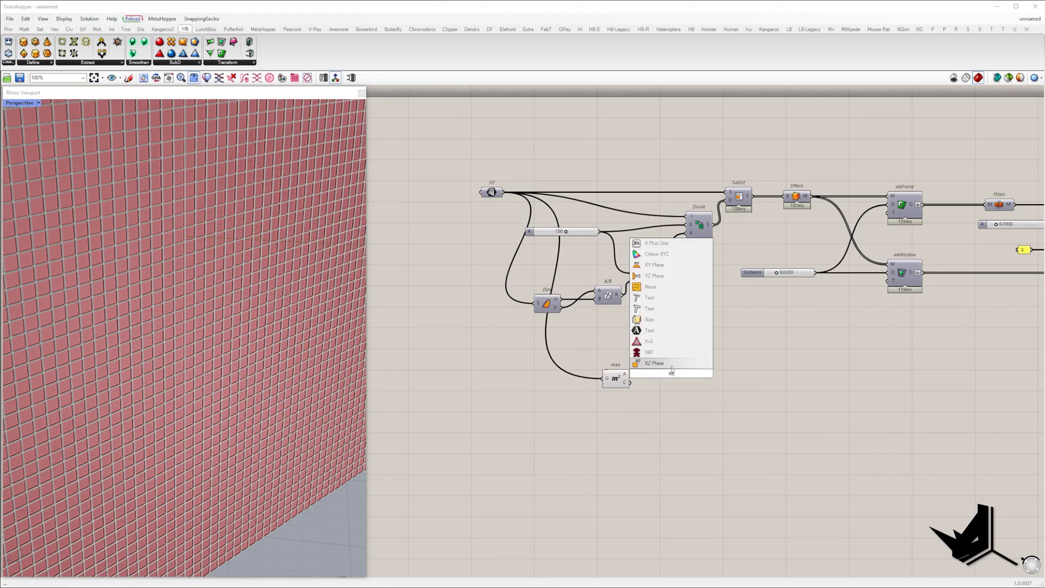
{"action": "type", "text": "z"}
{"action": "key", "text": "Return"}
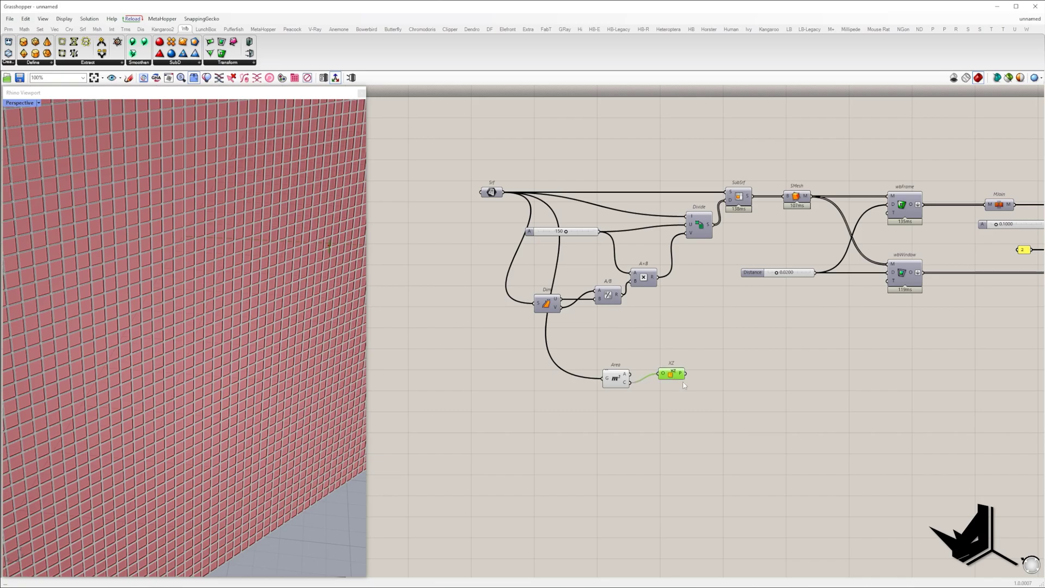
Add a Deconstruct Plane component below Area, fed by the surface parameter.
{"action": "right_click_drag", "start_coordinate": [294, 331], "coordinate": [196, 326]}
{"action": "scroll", "coordinate": [86, 255], "scroll_direction": "up", "scroll_amount": 5}
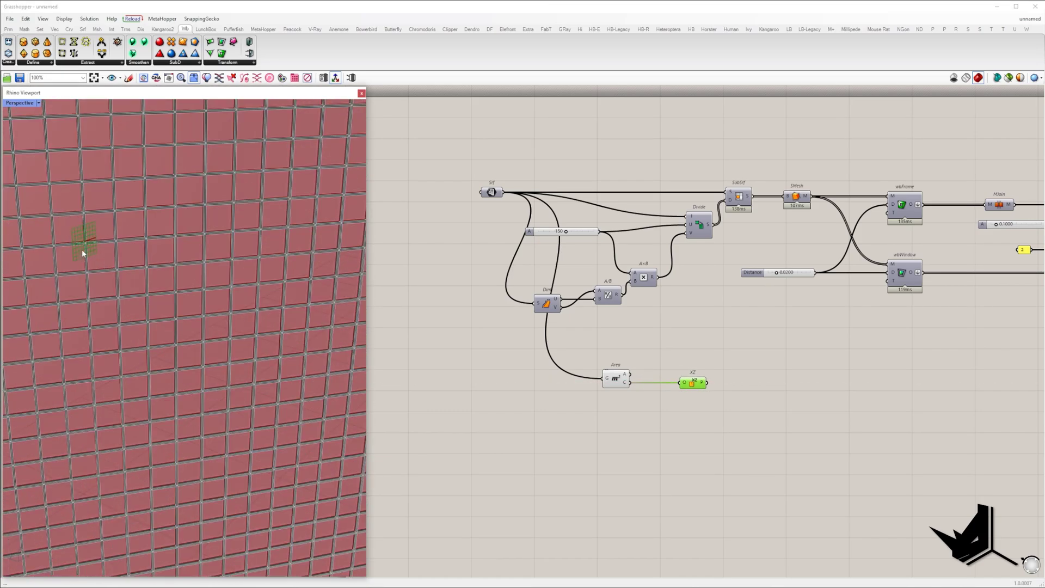
{"action": "right_click_drag", "start_coordinate": [84, 252], "coordinate": [206, 346]}
{"action": "double_click", "coordinate": [562, 462]}
{"action": "type", "text": "dec pl"}
{"action": "key", "text": "Return"}
{"action": "left_click_drag", "start_coordinate": [549, 458], "coordinate": [641, 451]}
{"action": "left_click", "coordinate": [694, 421]}
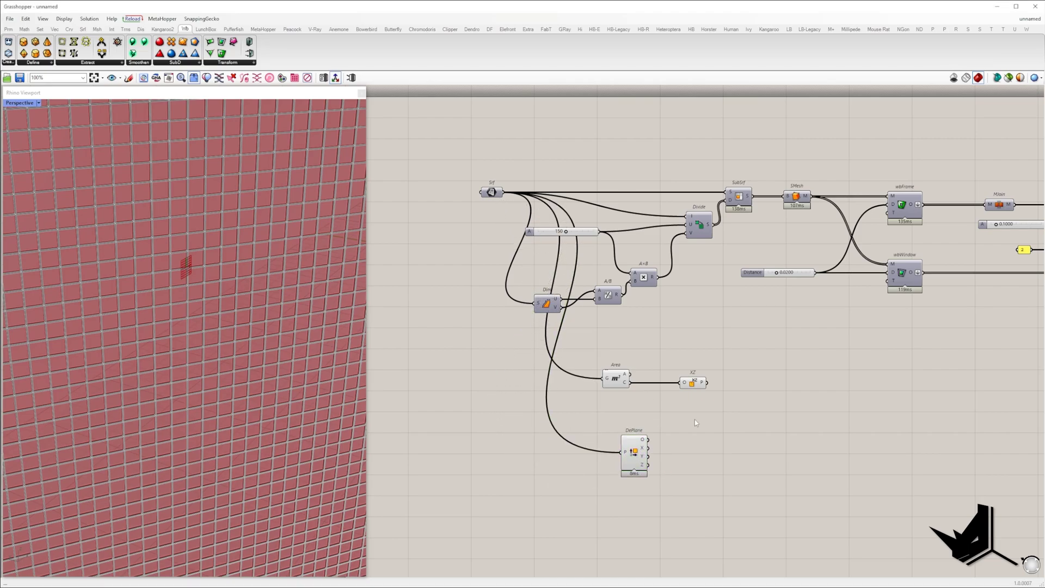
Add an Adjust Plane component using the XZ plane as P and Deconstruct Plane's Z output as N.
{"action": "double_click", "coordinate": [695, 422]}
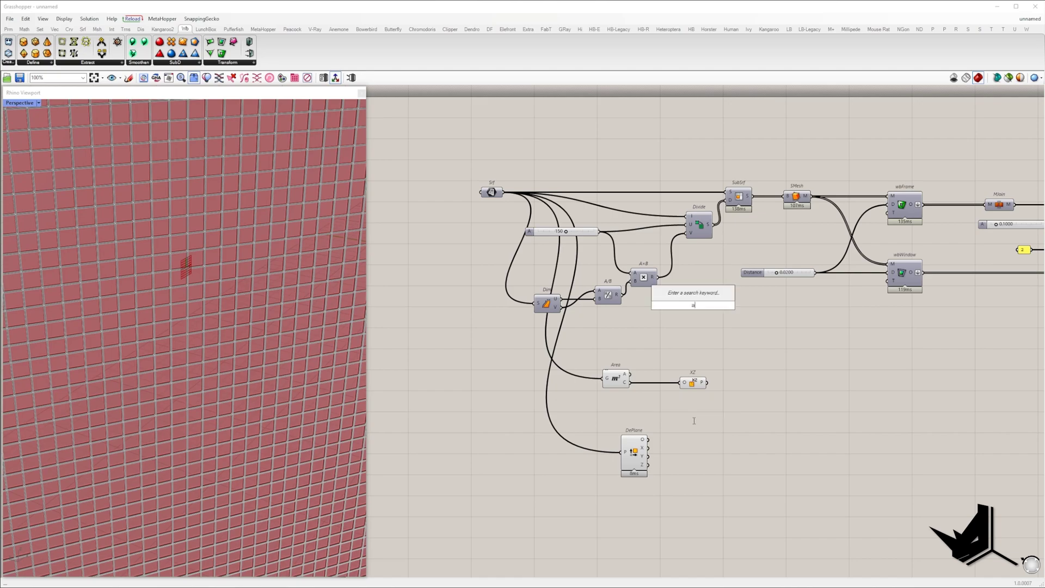
{"action": "double_click", "coordinate": [694, 423]}
{"action": "type", "text": "adjus"}
{"action": "left_click", "coordinate": [685, 410]}
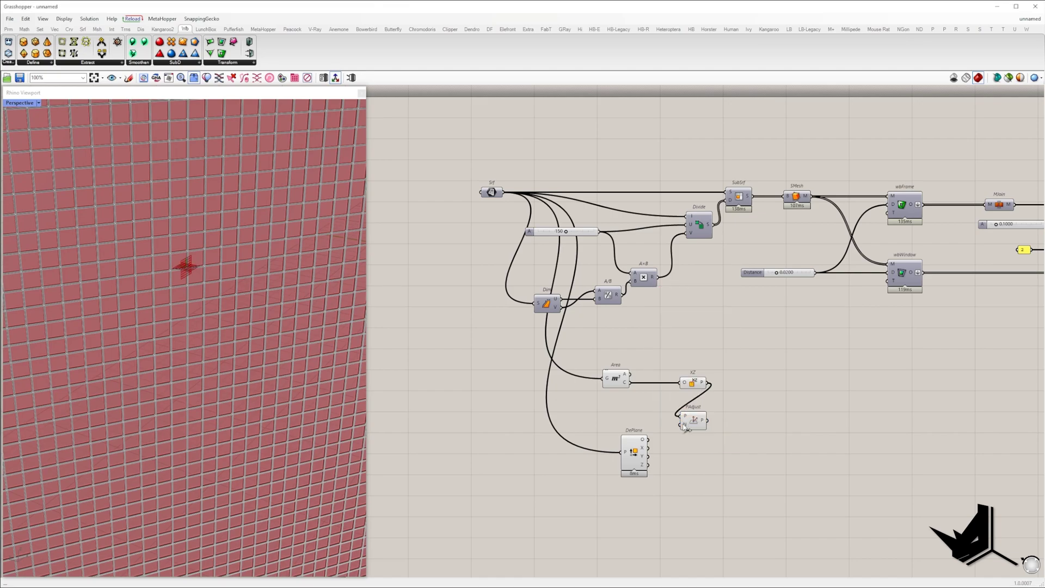
{"action": "left_click_drag", "start_coordinate": [687, 431], "coordinate": [763, 472]}
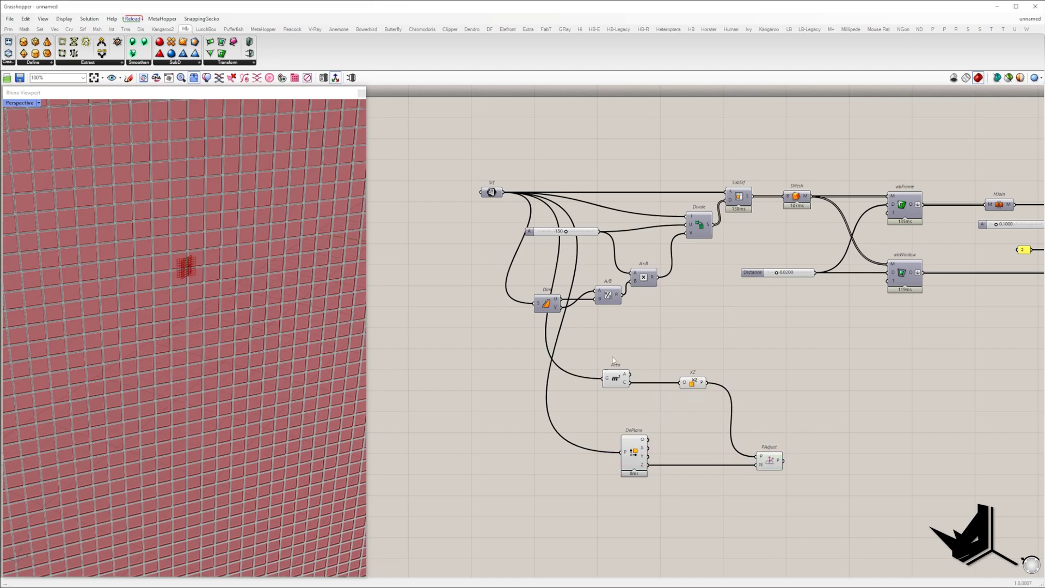
Hide the previews of Area, XZ Plane and Deconstruct Plane and check the adjusted plane in the viewport.
{"action": "left_click_drag", "start_coordinate": [612, 357], "coordinate": [736, 478]}
{"action": "middle_click", "coordinate": [679, 326]}
{"action": "left_click", "coordinate": [702, 341]}
{"action": "left_click", "coordinate": [769, 461]}
{"action": "right_click_drag", "start_coordinate": [91, 318], "coordinate": [192, 333]}
{"action": "scroll", "coordinate": [192, 332], "scroll_direction": "up", "scroll_amount": 5}
{"action": "left_click", "coordinate": [806, 427]}
Add a second Deconstruct Plane component fed by the Adjust Plane output.
{"action": "right_click_drag", "start_coordinate": [813, 431], "coordinate": [694, 402]}
{"action": "double_click", "coordinate": [722, 424]}
{"action": "type", "text": "dec pl"}
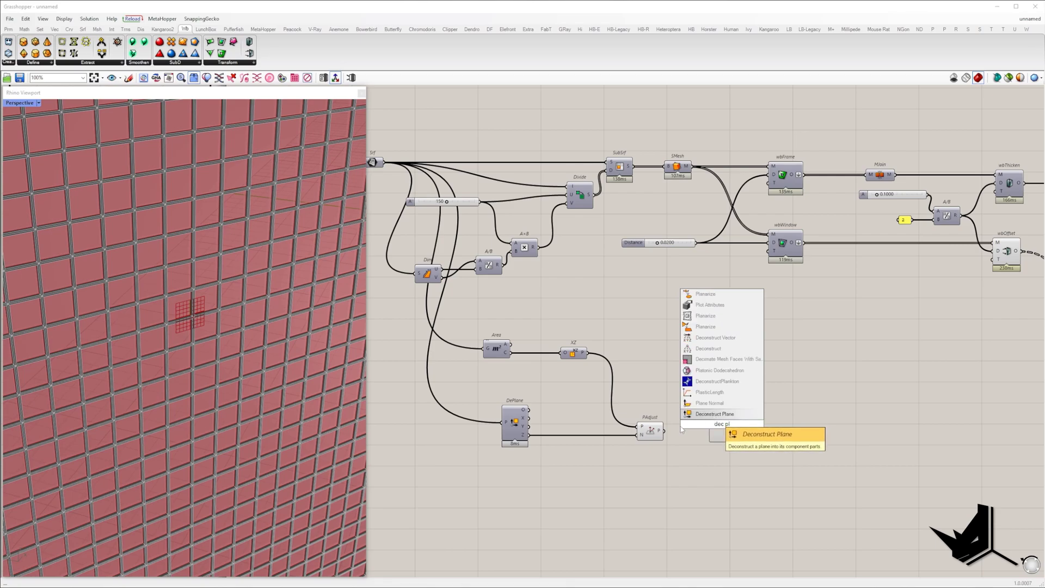
{"action": "left_click", "coordinate": [716, 414]}
{"action": "left_click_drag", "start_coordinate": [664, 431], "coordinate": [700, 433]}
Add a Construct Plane component using the second Deconstruct Plane's O, X and Z outputs as its O, X and Y inputs.
{"action": "double_click", "coordinate": [739, 402]}
{"action": "type", "text": "const pl"}
{"action": "key", "text": "Escape"}
{"action": "double_click", "coordinate": [743, 426]}
{"action": "type", "text": "c"}
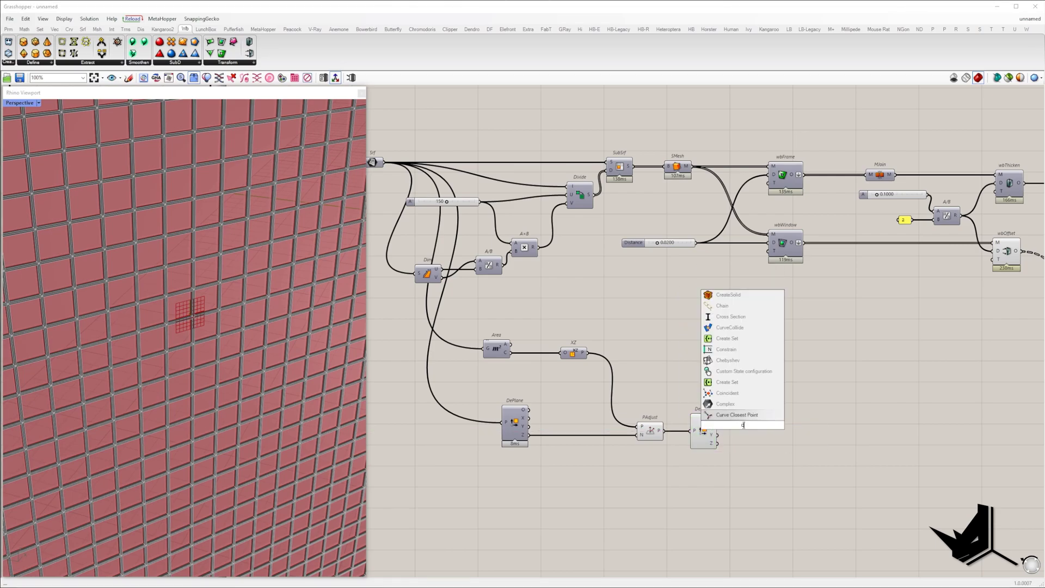
{"action": "key", "text": "Escape"}
{"action": "double_click", "coordinate": [743, 425]}
{"action": "type", "text": "const pl"}
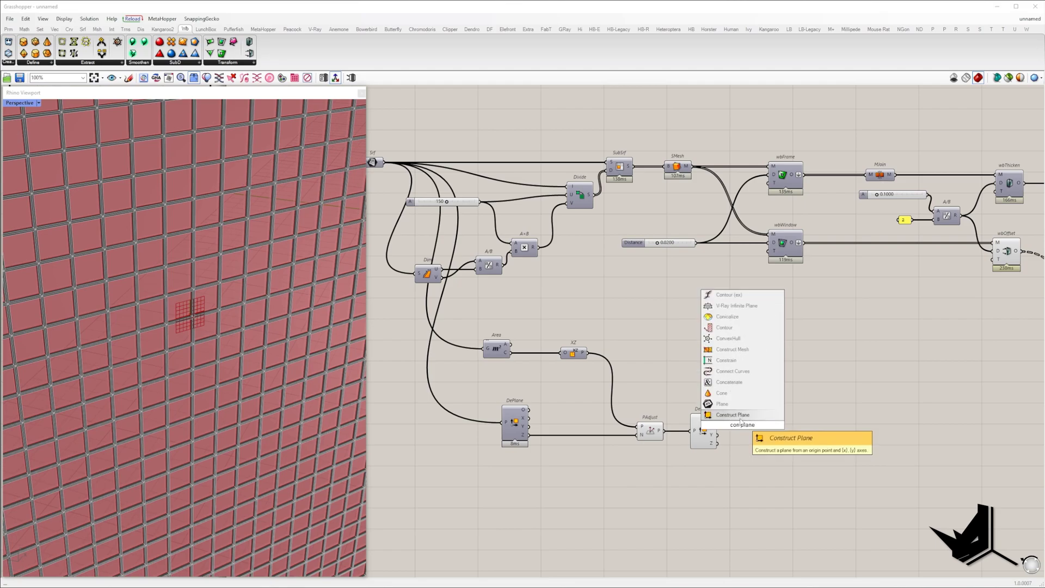
{"action": "left_click", "coordinate": [731, 416]}
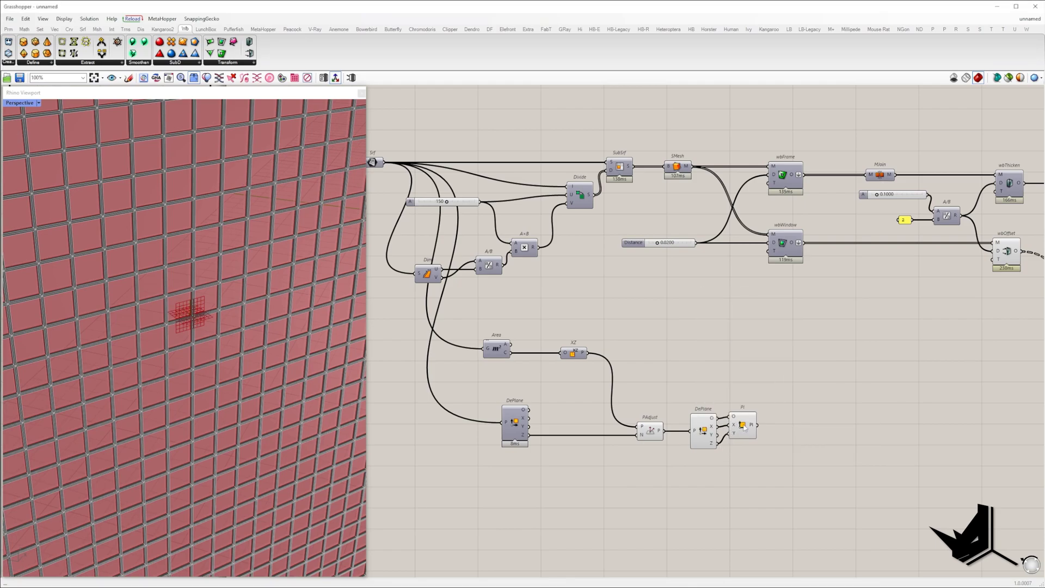
Hide the previews of Adjust Plane and the second Deconstruct Plane.
{"action": "left_click_drag", "start_coordinate": [634, 370], "coordinate": [746, 467]}
{"action": "key", "text": "ctrl+q"}
{"action": "left_click", "coordinate": [769, 378]}
Add a Face Normals component near Rotate, fed by the wbOffset output.
{"action": "scroll", "coordinate": [724, 392], "scroll_direction": "down", "scroll_amount": 3}
{"action": "double_click", "coordinate": [729, 364]}
{"action": "type", "text": "mes"}
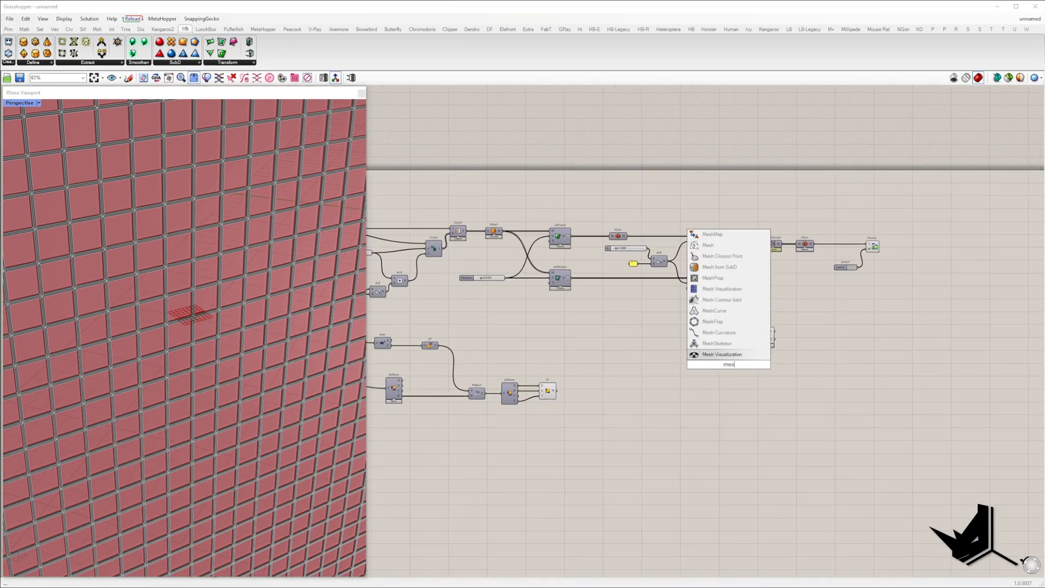
{"action": "type", "text": "h norm"}
{"action": "key", "text": "Escape"}
{"action": "double_click", "coordinate": [729, 365]}
{"action": "type", "text": "face norm"}
{"action": "key", "text": "Return"}
Add a Plane Origin component using the constructed plane as its base and the Face Normals C output as its origin.
{"action": "scroll", "coordinate": [729, 366], "scroll_direction": "up", "scroll_amount": 3}
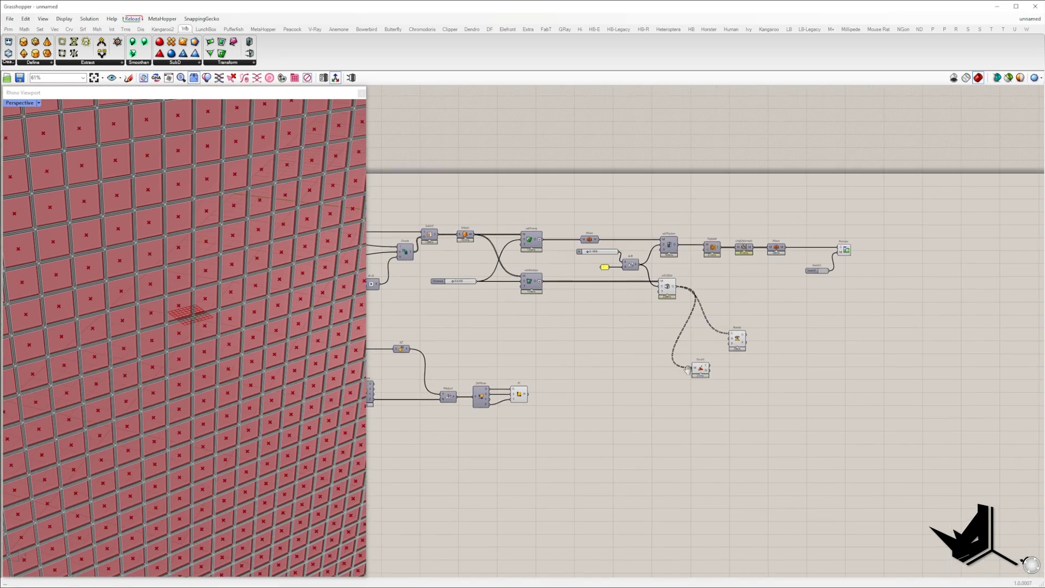
{"action": "double_click", "coordinate": [778, 392]}
{"action": "type", "text": "origin"}
{"action": "key", "text": "Return"}
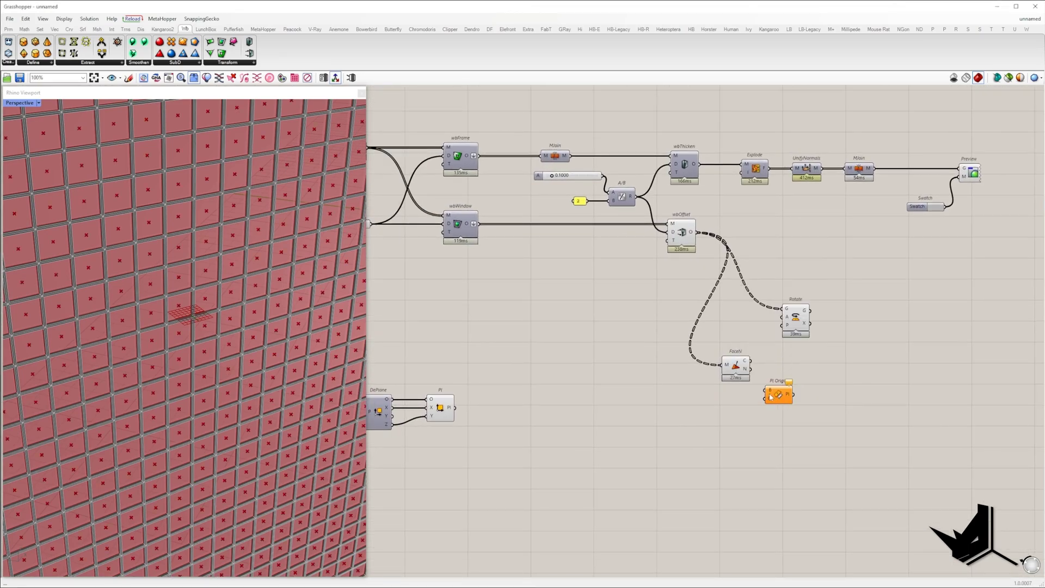
{"action": "left_click_drag", "start_coordinate": [467, 417], "coordinate": [455, 407]}
{"action": "left_click_drag", "start_coordinate": [793, 397], "coordinate": [814, 415]}
Connect the Plane Origin output to Rotate's P input and move Rotate away from the components feeding it.
{"action": "left_click", "coordinate": [793, 324]}
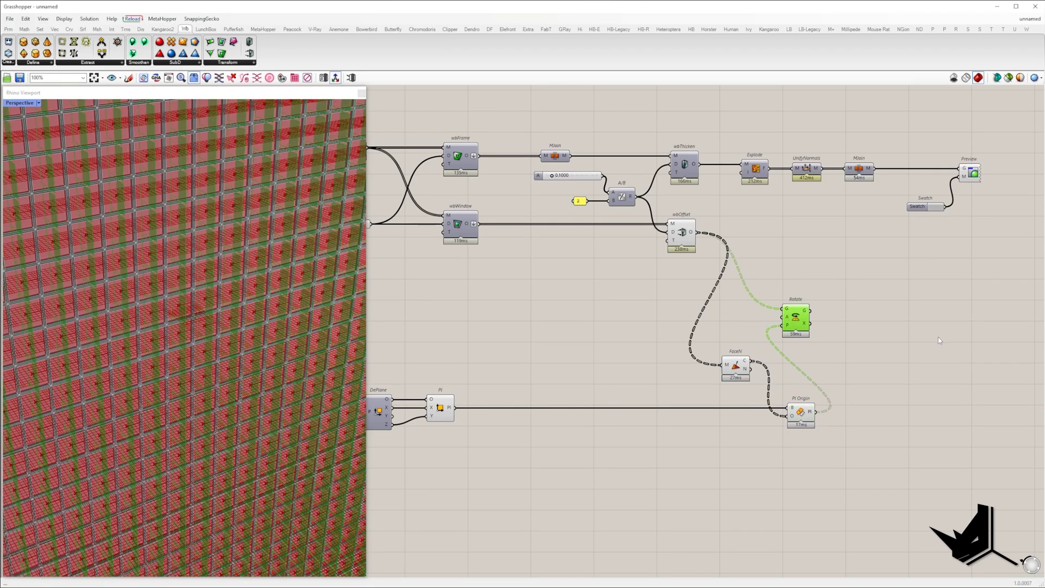
{"action": "left_click_drag", "start_coordinate": [793, 325], "coordinate": [940, 338]}
{"action": "left_click", "coordinate": [892, 356]}
Hide the previews of Construct Plane, Face Normals, Plane Origin and wbOffset and check the rotated panels in the viewport.
{"action": "scroll", "coordinate": [884, 359], "scroll_direction": "down", "scroll_amount": 2}
{"action": "left_click_drag", "start_coordinate": [536, 316], "coordinate": [867, 438]}
{"action": "middle_click", "coordinate": [535, 316]}
{"action": "left_click", "coordinate": [551, 328]}
{"action": "left_click", "coordinate": [737, 267]}
{"action": "middle_click", "coordinate": [680, 305]}
{"action": "left_click", "coordinate": [694, 320]}
{"action": "right_click_drag", "start_coordinate": [174, 321], "coordinate": [247, 376]}
{"action": "scroll", "coordinate": [247, 376], "scroll_direction": "down", "scroll_amount": 8}
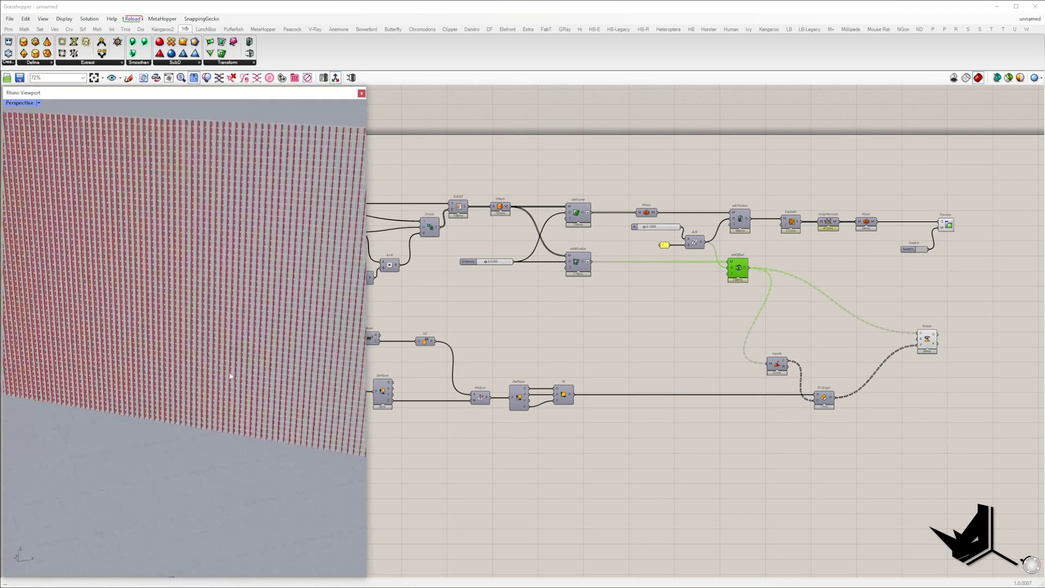
{"action": "scroll", "coordinate": [247, 375], "scroll_direction": "up", "scroll_amount": 7}
{"action": "left_click", "coordinate": [926, 340]}
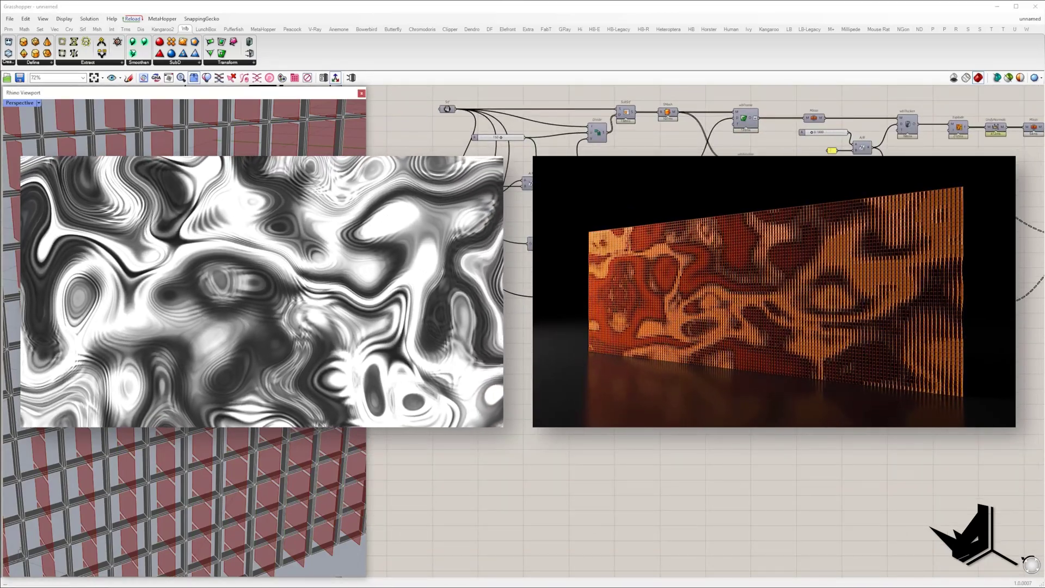
{"action": "right_click_drag", "start_coordinate": [791, 308], "coordinate": [722, 338]}
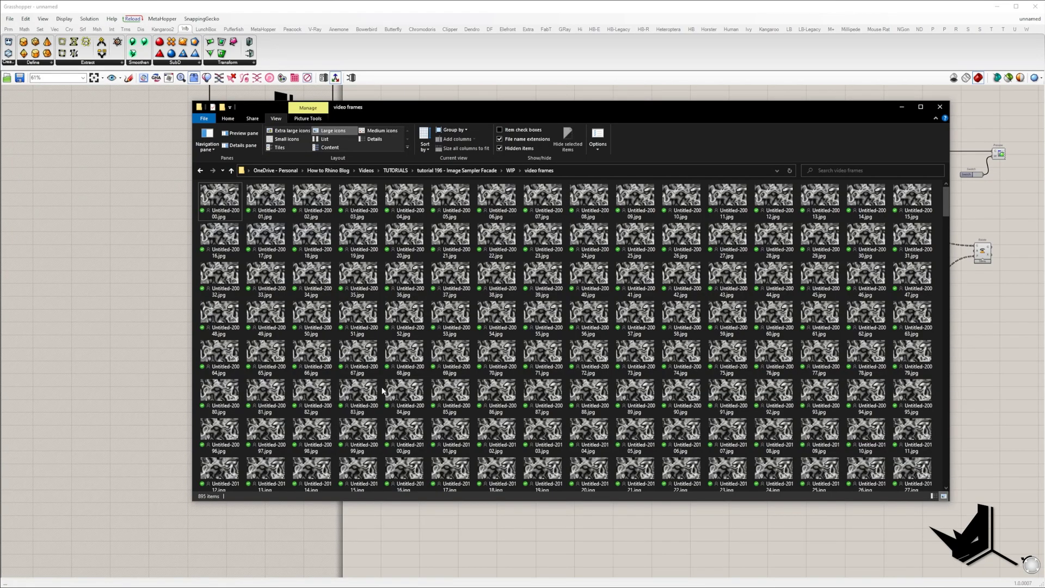
Browse the image sequence in the video frames folder and copy the folder's path.
{"action": "scroll", "coordinate": [382, 390], "scroll_direction": "down", "scroll_amount": 6}
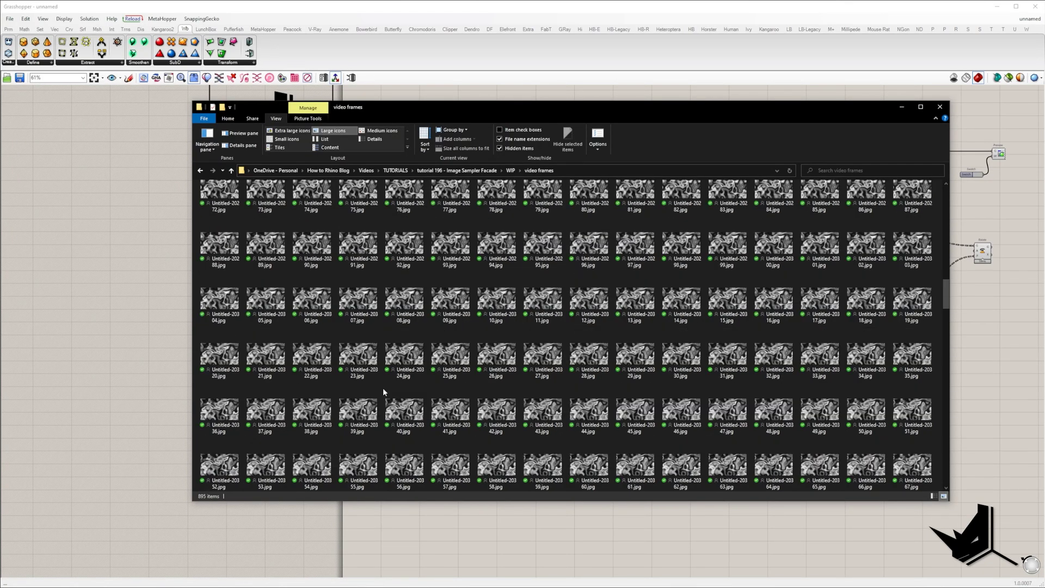
{"action": "scroll", "coordinate": [429, 381], "scroll_direction": "down", "scroll_amount": 2}
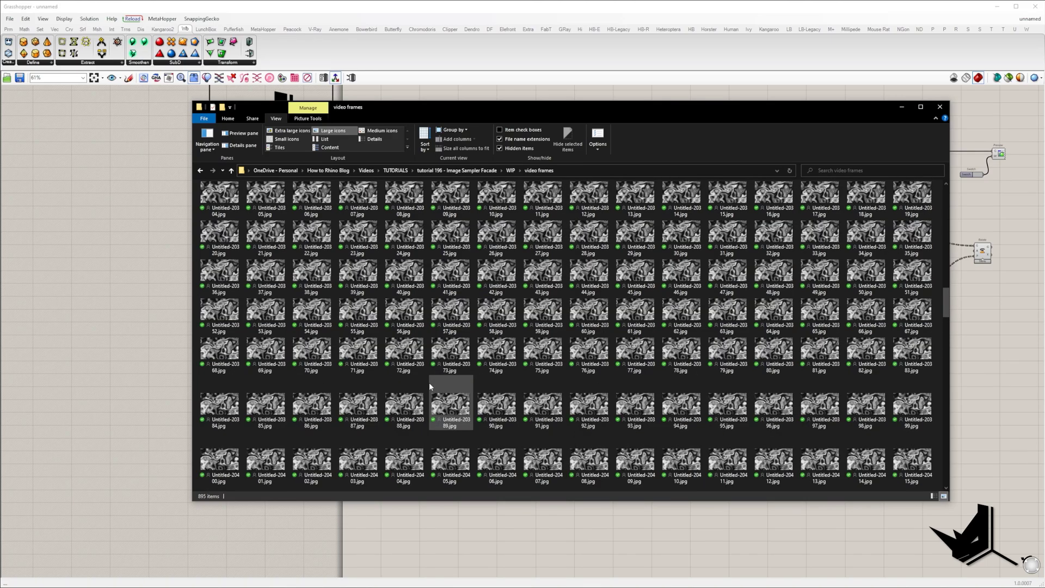
{"action": "scroll", "coordinate": [429, 382], "scroll_direction": "up", "scroll_amount": 4}
{"action": "left_click", "coordinate": [575, 172]}
{"action": "key", "text": "ctrl+c"}
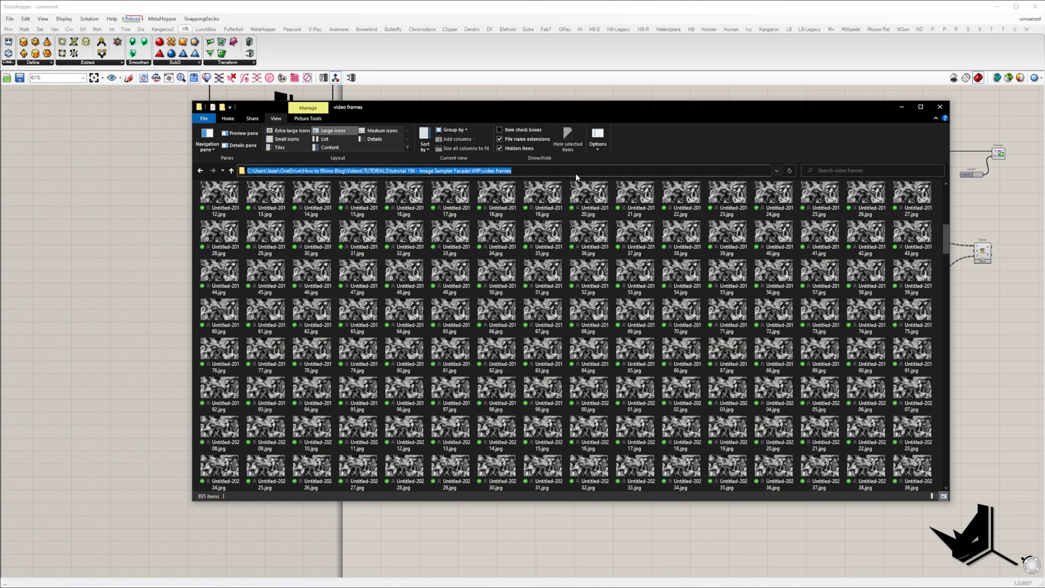
Return to the Grasshopper canvas, add a panel containing the copied video frames folder path and enlarge it to show the full path.
{"action": "left_click", "coordinate": [906, 108]}
{"action": "double_click", "coordinate": [468, 359]}
{"action": "type", "text": "//"}
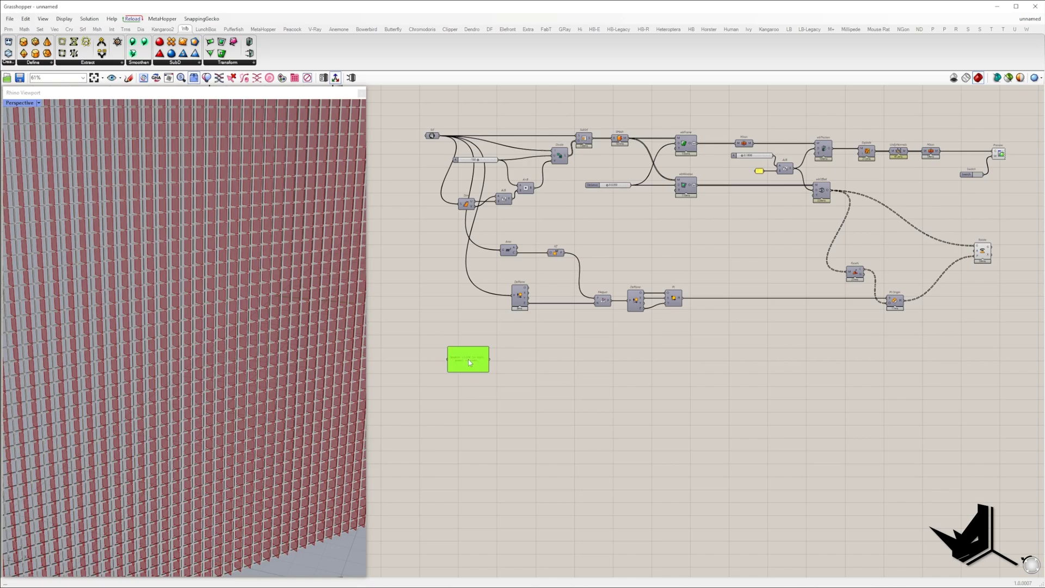
{"action": "double_click", "coordinate": [470, 363]}
{"action": "key", "text": "ctrl+v"}
{"action": "left_click", "coordinate": [492, 424]}
{"action": "scroll", "coordinate": [481, 376], "scroll_direction": "up", "scroll_amount": 5}
{"action": "left_click_drag", "start_coordinate": [502, 363], "coordinate": [604, 356]}
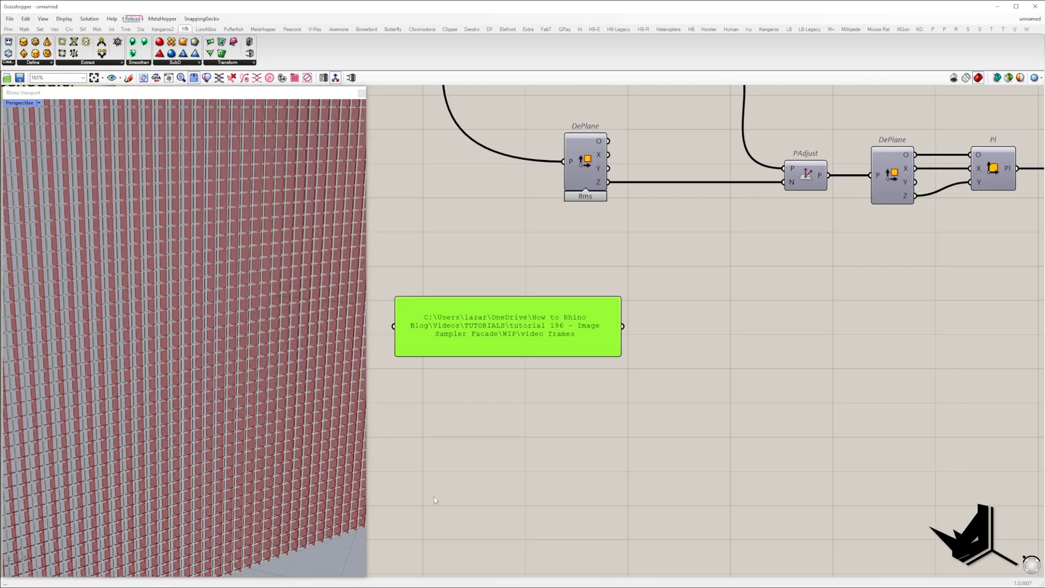
Add the Dir directory component beside the panel and feed the folder path into its P input.
{"action": "double_click", "coordinate": [773, 412]}
{"action": "type", "text": "direc"}
{"action": "left_click", "coordinate": [754, 402]}
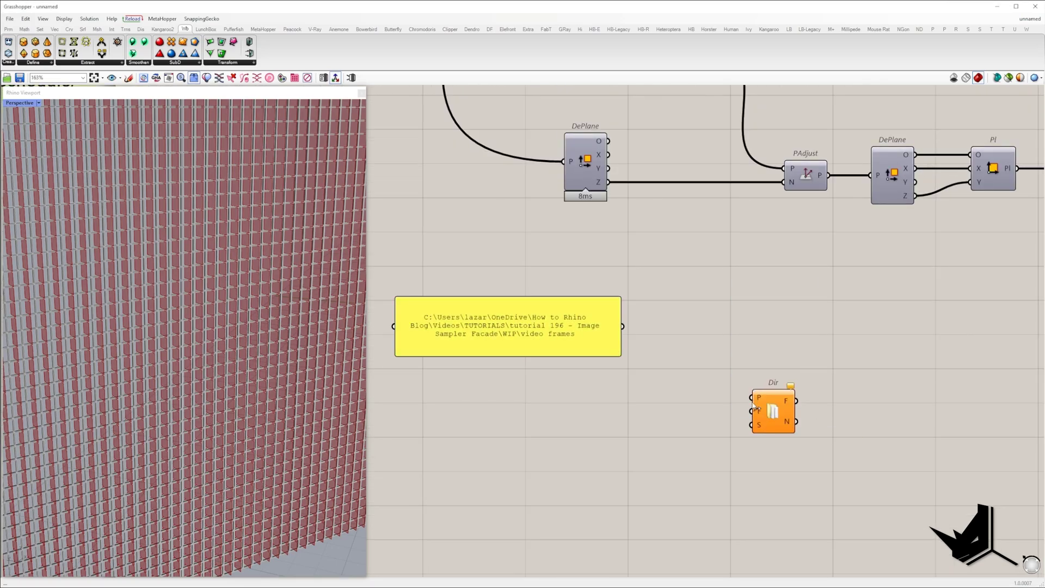
{"action": "left_click_drag", "start_coordinate": [786, 422], "coordinate": [716, 351]}
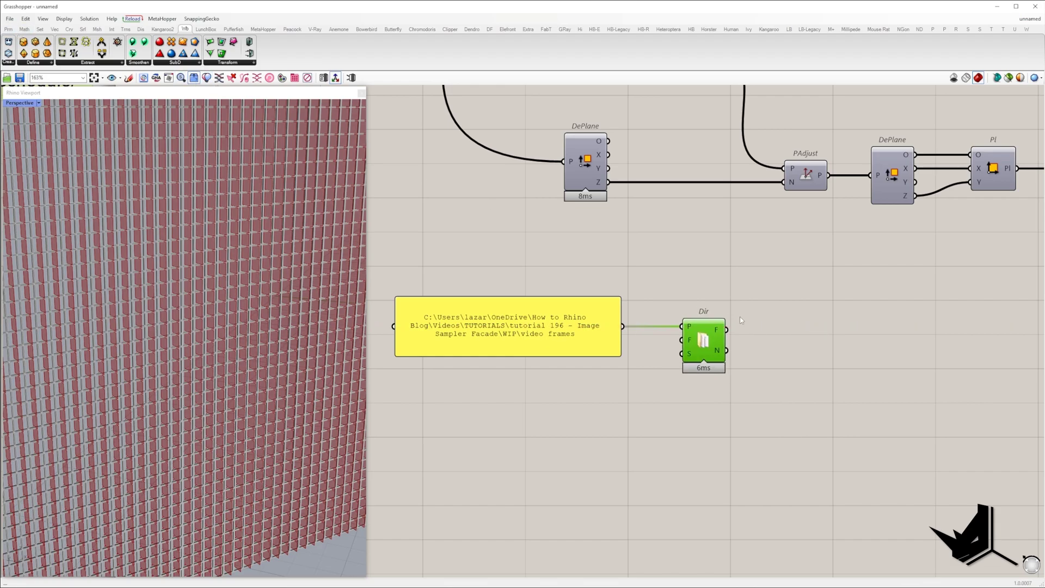
{"action": "mouse_move", "coordinate": [717, 330]}
{"action": "double_click", "coordinate": [773, 319]}
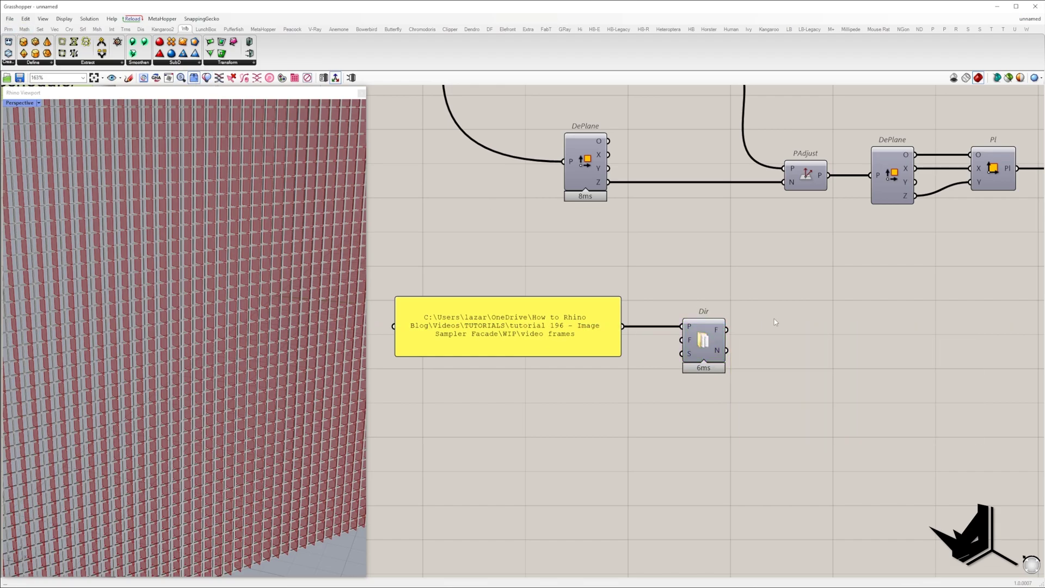
{"action": "type", "text": "item"}
{"action": "key", "text": "Return"}
{"action": "mouse_move", "coordinate": [714, 330]}
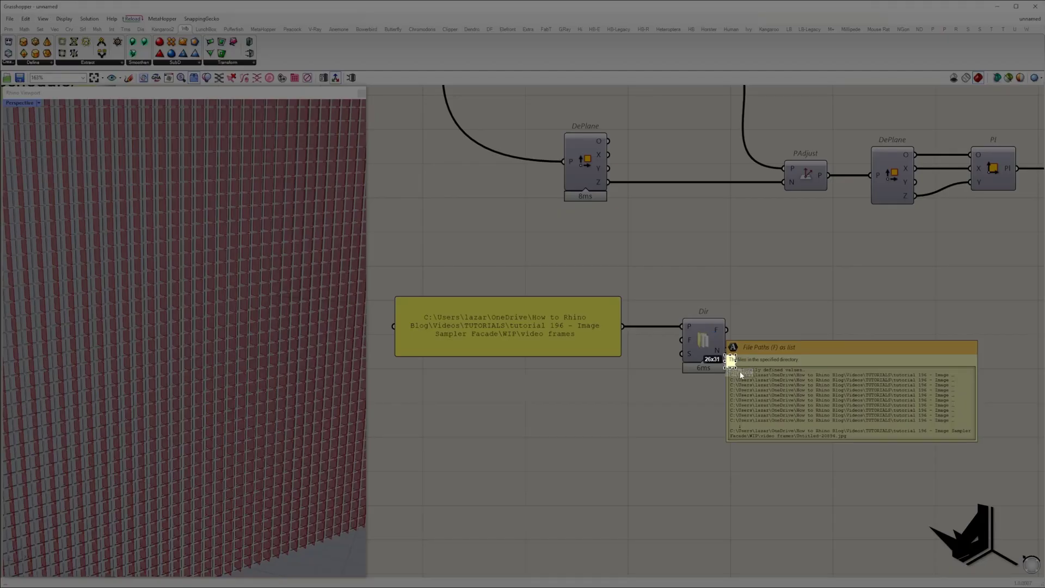
{"action": "right_click", "coordinate": [740, 374]}
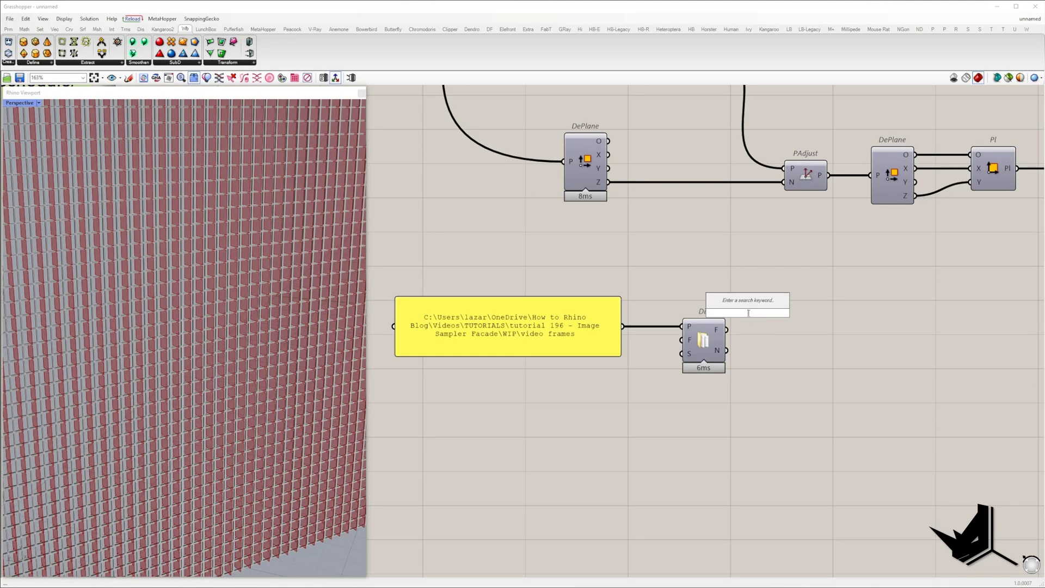
Add a Partition List fed by Dir's F output and set its size with a number slider at 4.
{"action": "type", "text": "parti"}
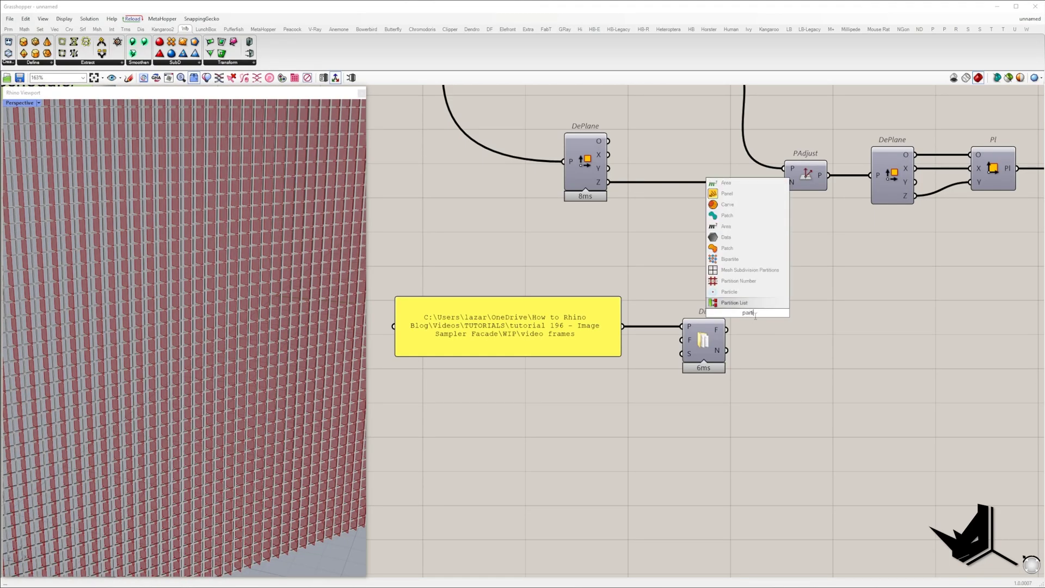
{"action": "left_click", "coordinate": [747, 306]}
{"action": "left_click_drag", "start_coordinate": [750, 314], "coordinate": [863, 338]}
{"action": "key", "text": "Return"}
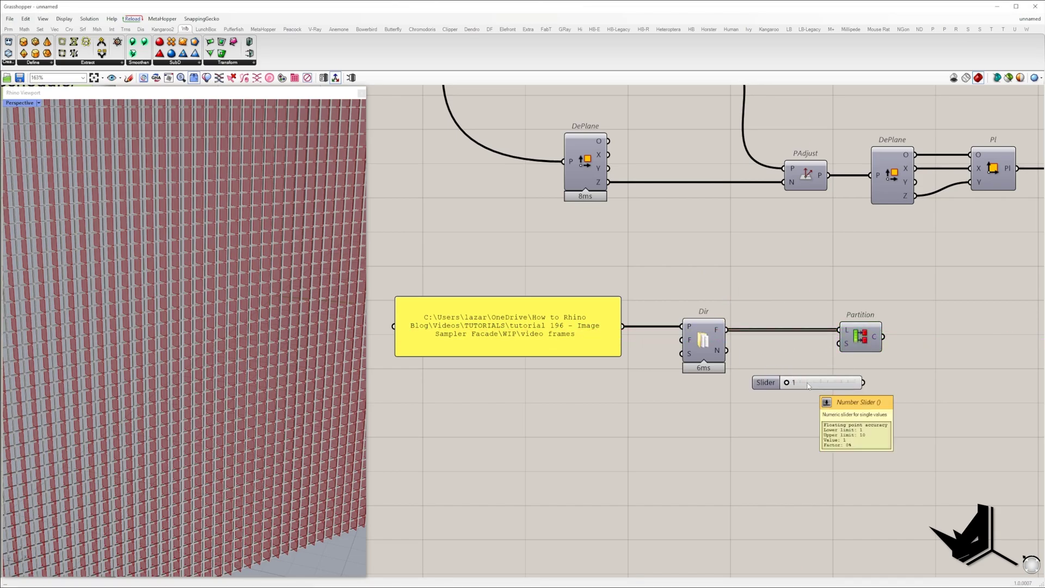
{"action": "double_click", "coordinate": [803, 383]}
{"action": "left_click_drag", "start_coordinate": [871, 385], "coordinate": [868, 383]}
{"action": "left_click_drag", "start_coordinate": [861, 346], "coordinate": [907, 346]}
Add a List Item component fed by Partition List's C output and flatten its item output.
{"action": "right_click_drag", "start_coordinate": [851, 392], "coordinate": [535, 393]}
{"action": "double_click", "coordinate": [682, 339]}
{"action": "type", "text": "item"}
{"action": "key", "text": "Return"}
{"action": "left_click_drag", "start_coordinate": [614, 339], "coordinate": [659, 325]}
{"action": "left_click_drag", "start_coordinate": [678, 333], "coordinate": [678, 347]}
{"action": "right_click", "coordinate": [693, 352]}
{"action": "right_click_drag", "start_coordinate": [714, 388], "coordinate": [637, 384]}
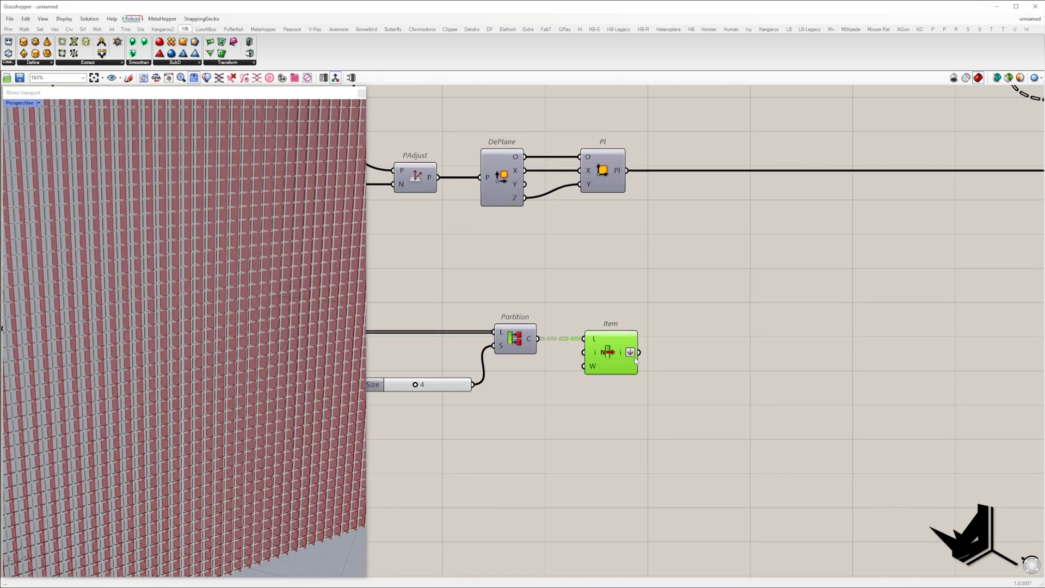
{"action": "scroll", "coordinate": [604, 354], "scroll_direction": "up", "scroll_amount": 10}
{"action": "key", "text": "Print"}
{"action": "left_click_drag", "start_coordinate": [519, 322], "coordinate": [742, 450]}
{"action": "key", "text": "ctrl+c"}
Add a List Length component fed by the flattened List Item output.
{"action": "scroll", "coordinate": [614, 362], "scroll_direction": "down", "scroll_amount": 6}
{"action": "double_click", "coordinate": [812, 380]}
{"action": "type", "text": "list le"}
{"action": "key", "text": "Return"}
{"action": "left_click_drag", "start_coordinate": [700, 337], "coordinate": [758, 378]}
Add an Expression component beside List Length and set its expression to x-1.
{"action": "right_click_drag", "start_coordinate": [892, 447], "coordinate": [634, 422]}
{"action": "scroll", "coordinate": [634, 422], "scroll_direction": "down", "scroll_amount": 2}
{"action": "double_click", "coordinate": [633, 419]}
{"action": "type", "text": "expres"}
{"action": "key", "text": "Return"}
{"action": "double_click", "coordinate": [606, 418]}
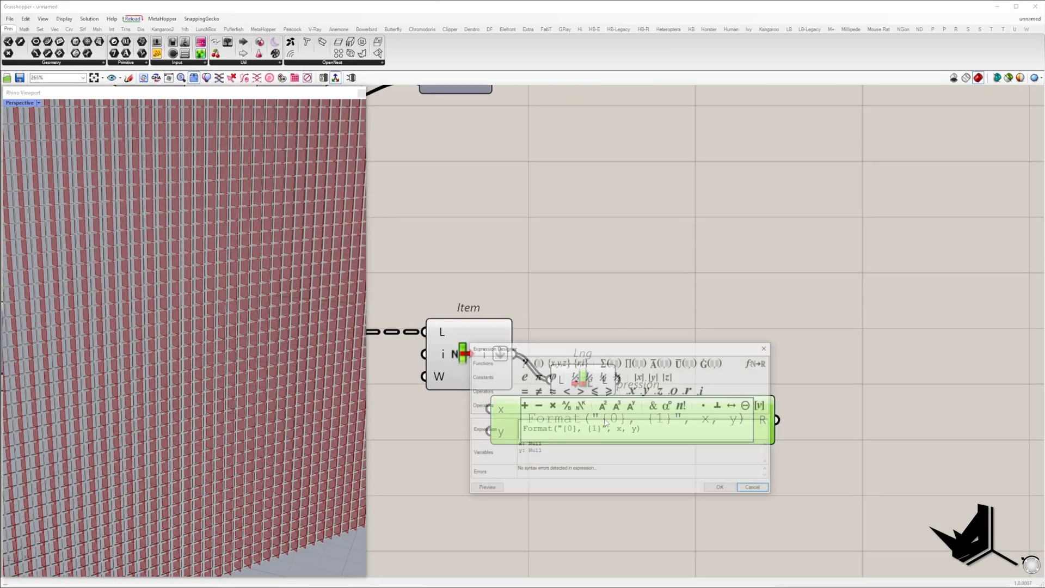
{"action": "type", "text": "x-1"}
{"action": "left_click", "coordinate": [722, 489]}
Remove the Expression's y input and connect the List Length output to its x input.
{"action": "scroll", "coordinate": [592, 400], "scroll_direction": "up", "scroll_amount": 8}
{"action": "left_click", "coordinate": [651, 527]}
{"action": "scroll", "coordinate": [646, 494], "scroll_direction": "down", "scroll_amount": 7}
{"action": "left_click_drag", "start_coordinate": [662, 444], "coordinate": [623, 491]}
{"action": "left_click_drag", "start_coordinate": [645, 500], "coordinate": [719, 453]}
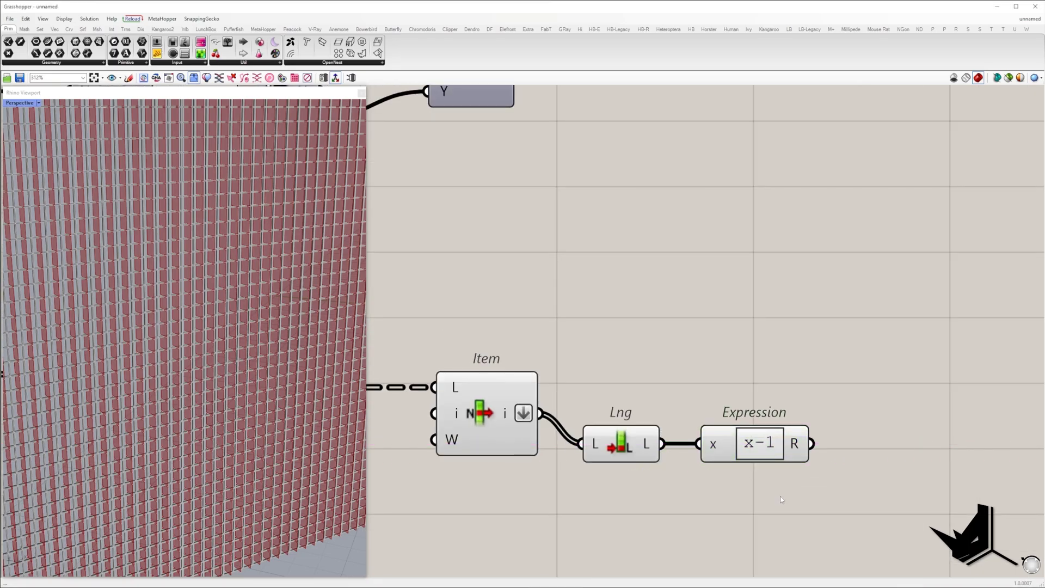
Add a Multiplication component and connect the Expression result to its A input.
{"action": "double_click", "coordinate": [780, 495]}
{"action": "type", "text": "mult"}
{"action": "key", "text": "Return"}
{"action": "left_click_drag", "start_coordinate": [779, 502], "coordinate": [943, 464]}
{"action": "left_click_drag", "start_coordinate": [811, 443], "coordinate": [899, 444]}
Feed Multiplication's B input from a 0 to 1.0000 slider set to 0.9492 and show the product in a panel.
{"action": "left_click", "coordinate": [784, 504]}
{"action": "type", "text": "0<1.0000"}
{"action": "key", "text": "Return"}
{"action": "right_click_drag", "start_coordinate": [783, 470], "coordinate": [713, 459]}
{"action": "left_click_drag", "start_coordinate": [821, 489], "coordinate": [833, 459]}
{"action": "scroll", "coordinate": [708, 443], "scroll_direction": "down", "scroll_amount": 5}
{"action": "left_click_drag", "start_coordinate": [756, 441], "coordinate": [805, 442]}
{"action": "left_click_drag", "start_coordinate": [654, 458], "coordinate": [712, 462]}
{"action": "scroll", "coordinate": [772, 422], "scroll_direction": "down", "scroll_amount": 5}
{"action": "right_click_drag", "start_coordinate": [773, 421], "coordinate": [606, 462]}
{"action": "scroll", "coordinate": [750, 410], "scroll_direction": "up", "scroll_amount": 8}
Add a List Item component, feeding its L input with the frame path list and its i input from the product panel.
{"action": "double_click", "coordinate": [740, 374]}
{"action": "type", "text": "item"}
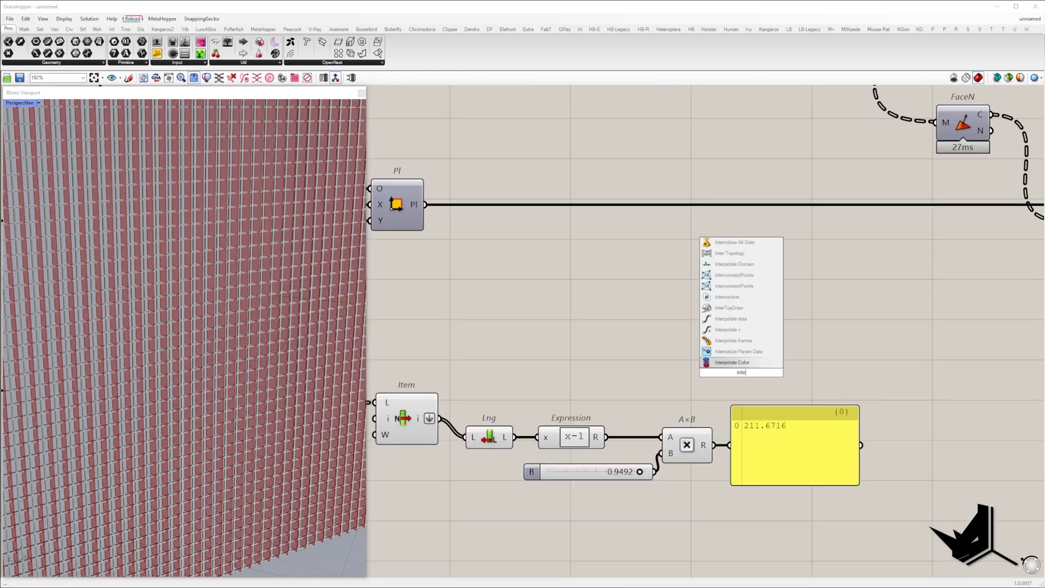
{"action": "key", "text": "Return"}
{"action": "scroll", "coordinate": [739, 373], "scroll_direction": "down", "scroll_amount": 2}
{"action": "left_click_drag", "start_coordinate": [828, 424], "coordinate": [736, 363]}
{"action": "scroll", "coordinate": [577, 340], "scroll_direction": "down", "scroll_amount": 1}
{"action": "left_click_drag", "start_coordinate": [532, 394], "coordinate": [714, 349]}
{"action": "left_click_drag", "start_coordinate": [822, 480], "coordinate": [557, 399]}
{"action": "left_click_drag", "start_coordinate": [562, 405], "coordinate": [553, 455]}
{"action": "left_click_drag", "start_coordinate": [730, 360], "coordinate": [809, 406]}
Show the List Item output in a panel widened to fit the path and set the multiplication slider to 0.4742.
{"action": "right_click_drag", "start_coordinate": [856, 430], "coordinate": [702, 390]}
{"action": "left_click_drag", "start_coordinate": [691, 367], "coordinate": [888, 345]}
{"action": "left_click_drag", "start_coordinate": [762, 327], "coordinate": [751, 341]}
{"action": "scroll", "coordinate": [659, 381], "scroll_direction": "down", "scroll_amount": 1}
{"action": "right_click_drag", "start_coordinate": [658, 381], "coordinate": [713, 373]}
{"action": "left_click_drag", "start_coordinate": [497, 402], "coordinate": [471, 402]}
{"action": "scroll", "coordinate": [669, 343], "scroll_direction": "up", "scroll_amount": 1}
{"action": "scroll", "coordinate": [733, 386], "scroll_direction": "down", "scroll_amount": 1}
Add an Import Image component and connect the file path panel to its F input.
{"action": "left_click", "coordinate": [733, 386]}
{"action": "double_click", "coordinate": [733, 386]}
{"action": "type", "text": "image"}
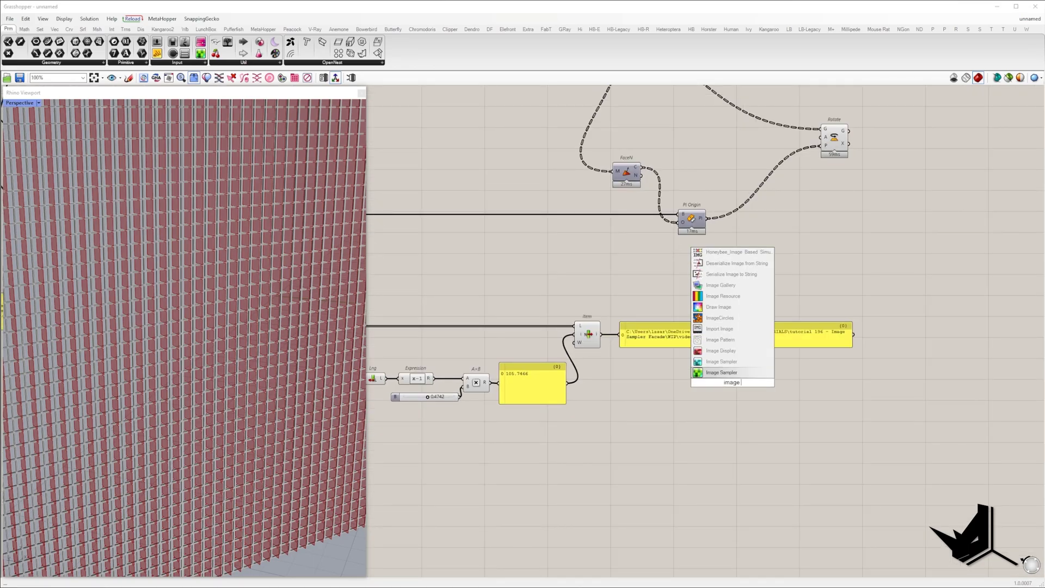
{"action": "left_click", "coordinate": [721, 372]}
{"action": "left_click_drag", "start_coordinate": [720, 372], "coordinate": [880, 373]}
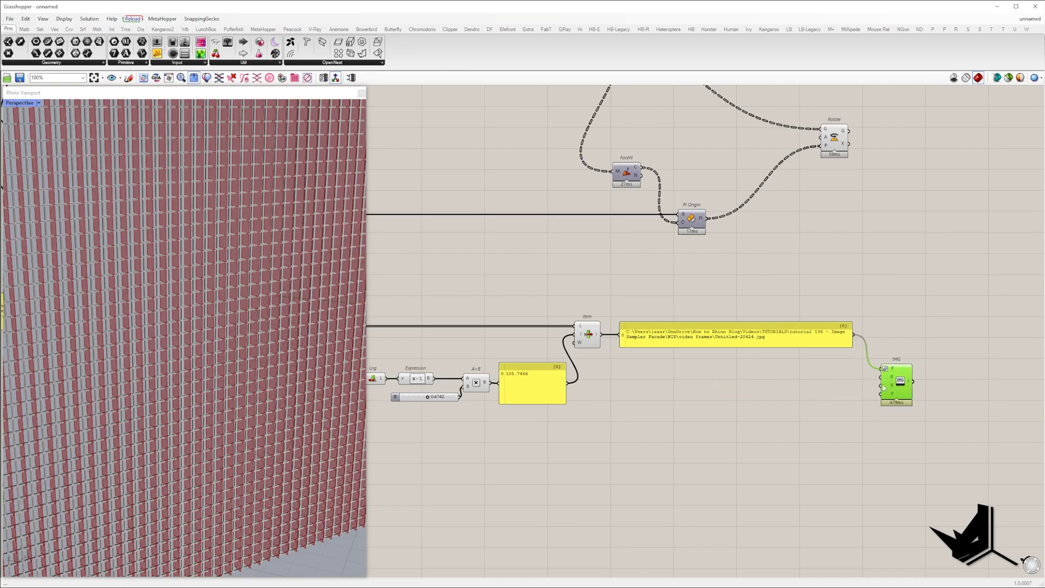
{"action": "left_click", "coordinate": [797, 394]}
{"action": "right_click_drag", "start_coordinate": [700, 384], "coordinate": [728, 391]}
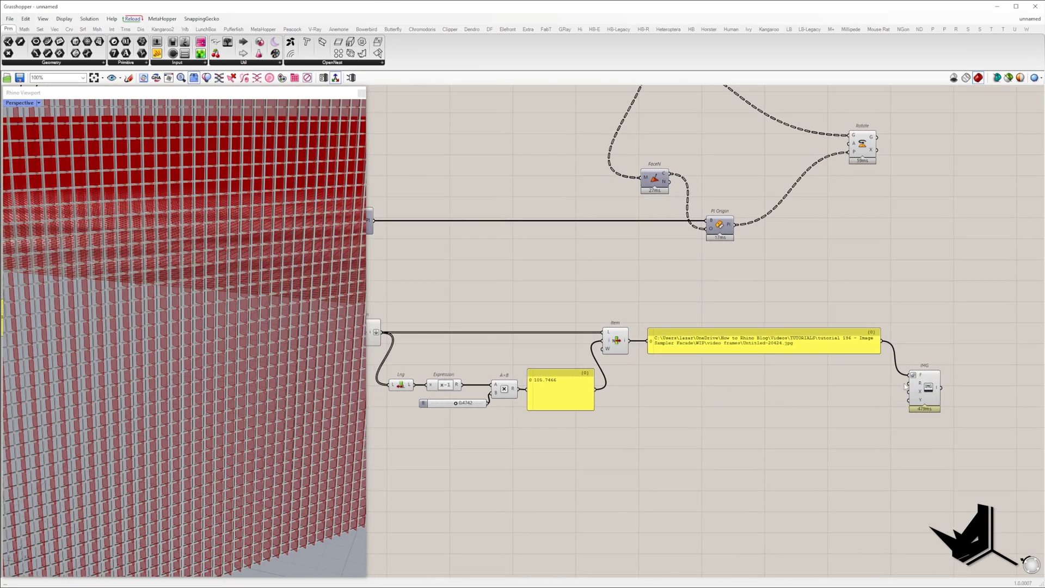
Add a Rectangle component and connect the surface Dimensions U and V outputs to its X and Y inputs.
{"action": "scroll", "coordinate": [912, 388], "scroll_direction": "down", "scroll_amount": 3}
{"action": "scroll", "coordinate": [885, 400], "scroll_direction": "up", "scroll_amount": 4}
{"action": "double_click", "coordinate": [883, 400]}
{"action": "type", "text": "rec"}
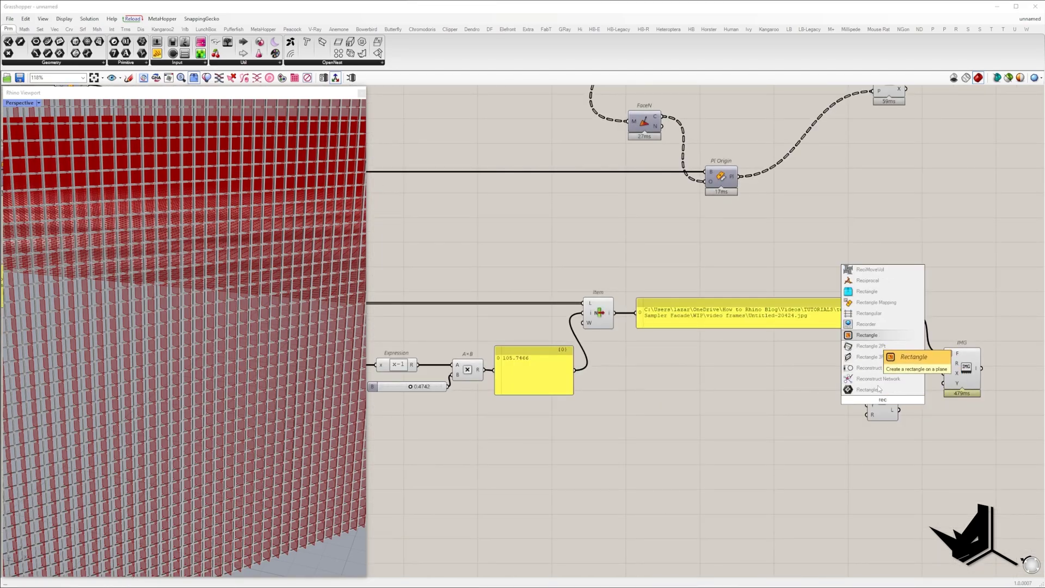
{"action": "left_click", "coordinate": [868, 335]}
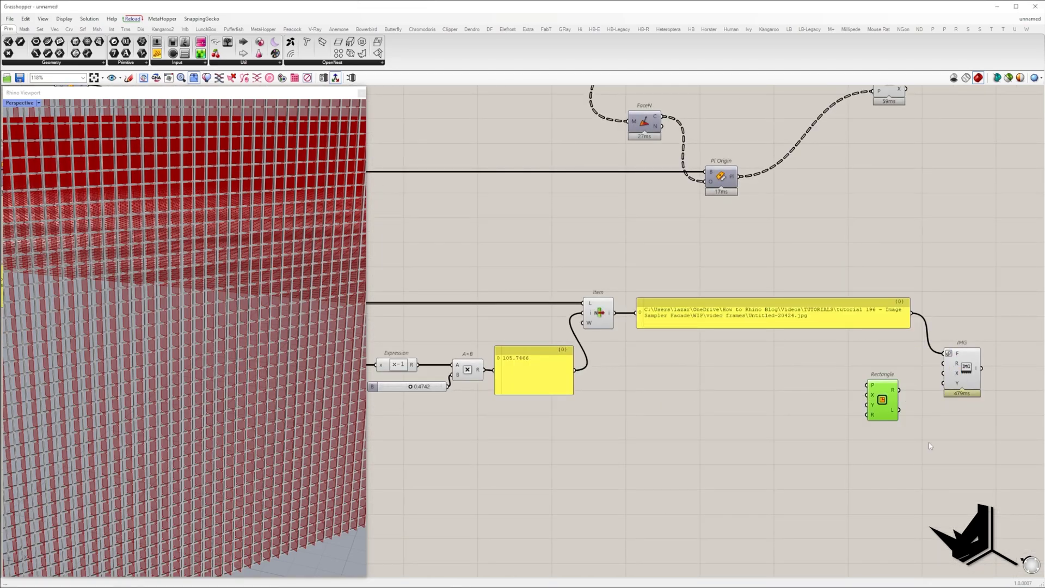
{"action": "scroll", "coordinate": [929, 443], "scroll_direction": "down", "scroll_amount": 5}
{"action": "left_click_drag", "start_coordinate": [883, 402], "coordinate": [564, 257]}
{"action": "scroll", "coordinate": [564, 257], "scroll_direction": "up", "scroll_amount": 2}
{"action": "scroll", "coordinate": [471, 217], "scroll_direction": "up", "scroll_amount": 2}
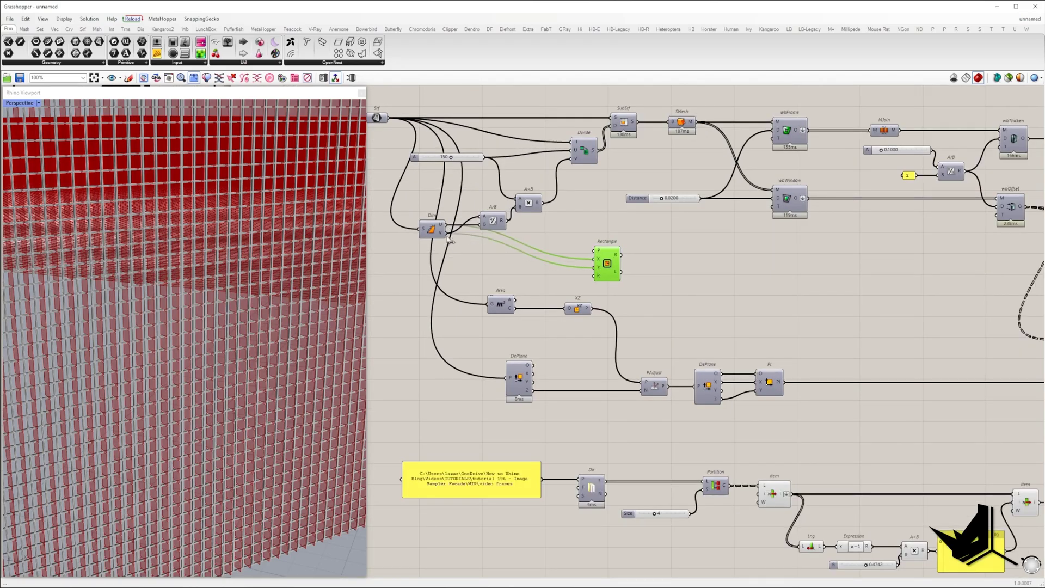
Place the Rectangle component beside Import Image and connect its rectangle output to the R input.
{"action": "scroll", "coordinate": [606, 277], "scroll_direction": "down", "scroll_amount": 5}
{"action": "left_click_drag", "start_coordinate": [610, 257], "coordinate": [991, 486]}
{"action": "right_click_drag", "start_coordinate": [991, 486], "coordinate": [797, 424]}
{"action": "scroll", "coordinate": [796, 423], "scroll_direction": "up", "scroll_amount": 5}
{"action": "left_click_drag", "start_coordinate": [796, 422], "coordinate": [534, 246]}
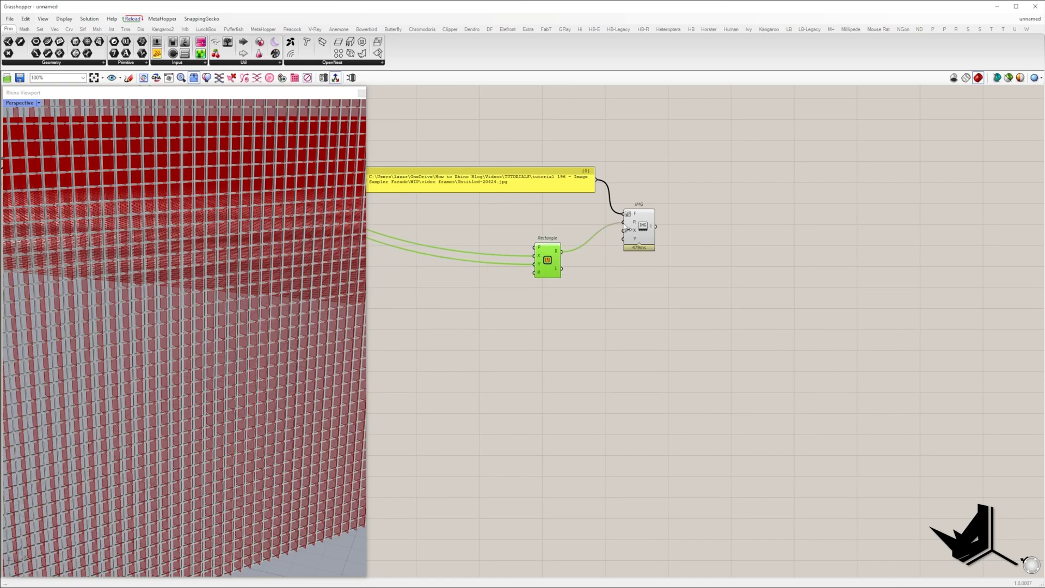
Add an Expression component below the Rectangle and set its expression to x+1.
{"action": "left_click", "coordinate": [526, 317]}
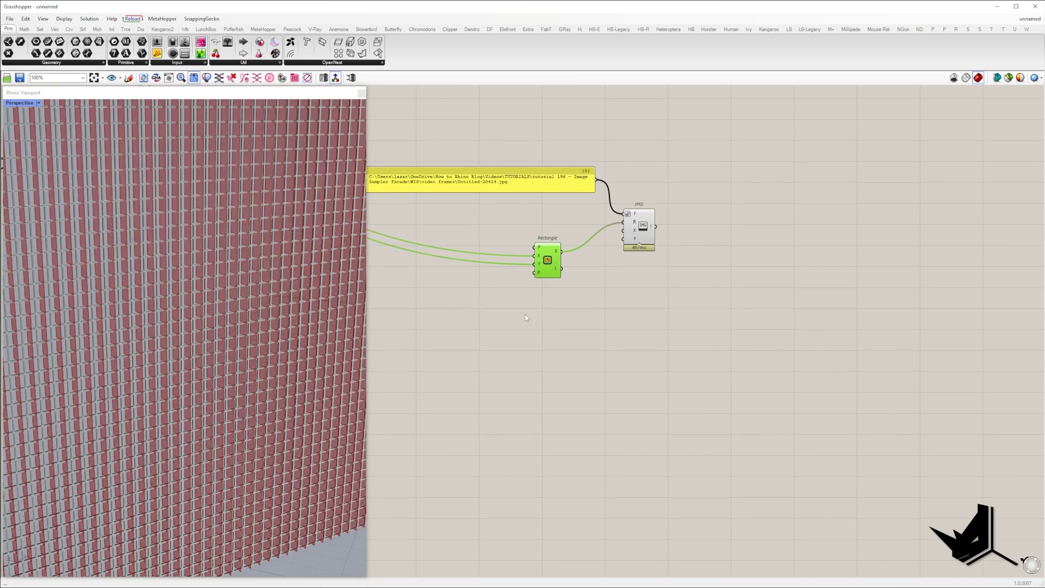
{"action": "type", "text": "expres"}
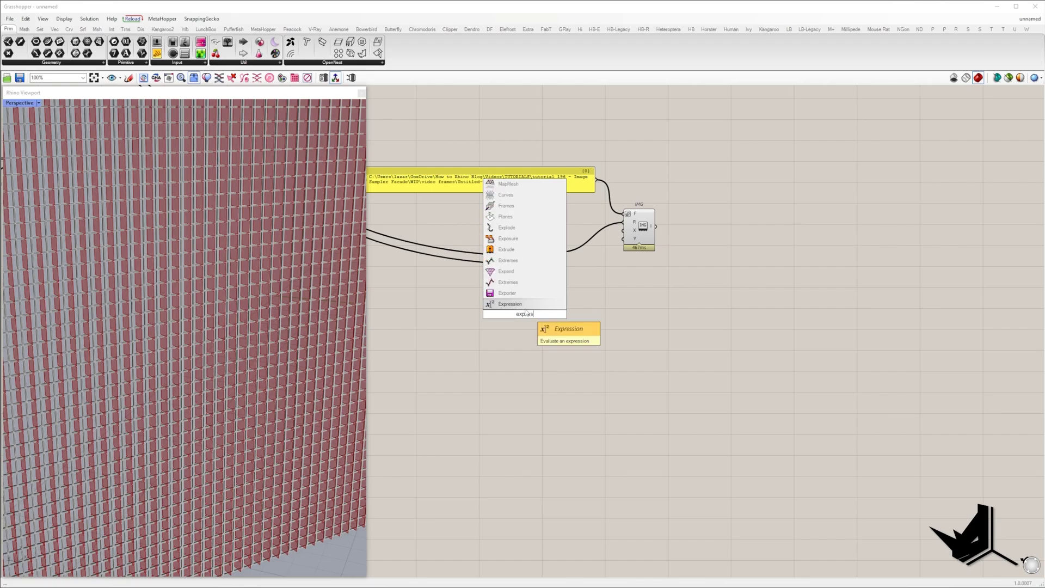
{"action": "left_click", "coordinate": [545, 322]}
{"action": "double_click", "coordinate": [523, 318]}
{"action": "left_click_drag", "start_coordinate": [546, 325], "coordinate": [504, 325]}
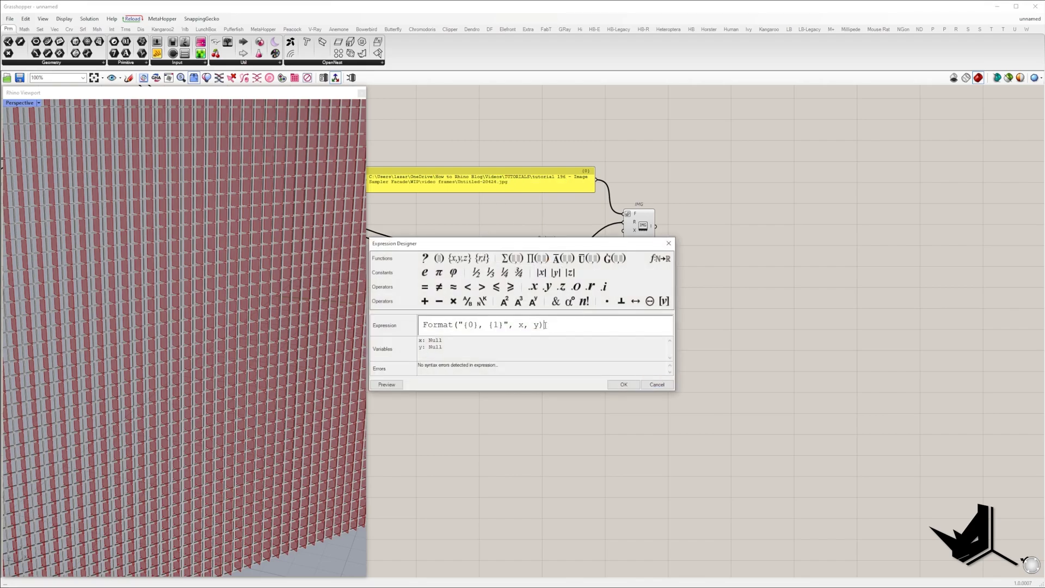
{"action": "left_click", "coordinate": [629, 387]}
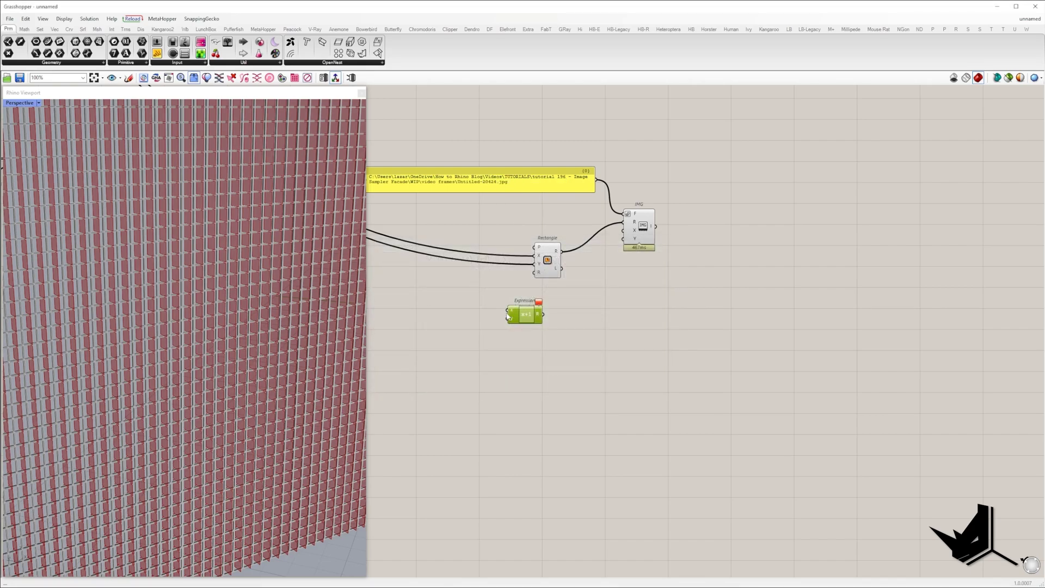
Remove the Expression's y input and place a duplicate of the component directly below it.
{"action": "scroll", "coordinate": [514, 318], "scroll_direction": "up", "scroll_amount": 8}
{"action": "left_click", "coordinate": [536, 329]}
{"action": "scroll", "coordinate": [536, 329], "scroll_direction": "down", "scroll_amount": 5}
{"action": "key", "text": "ctrl+c"}
{"action": "key", "text": "ctrl+v"}
{"action": "left_click_drag", "start_coordinate": [563, 320], "coordinate": [528, 286]}
Feed the two Expressions from the U division slider and the V count multiplication, and connect their results to Import Image's X and Y.
{"action": "scroll", "coordinate": [559, 360], "scroll_direction": "down", "scroll_amount": 5}
{"action": "scroll", "coordinate": [767, 347], "scroll_direction": "down", "scroll_amount": 5}
{"action": "scroll", "coordinate": [502, 259], "scroll_direction": "up", "scroll_amount": 3}
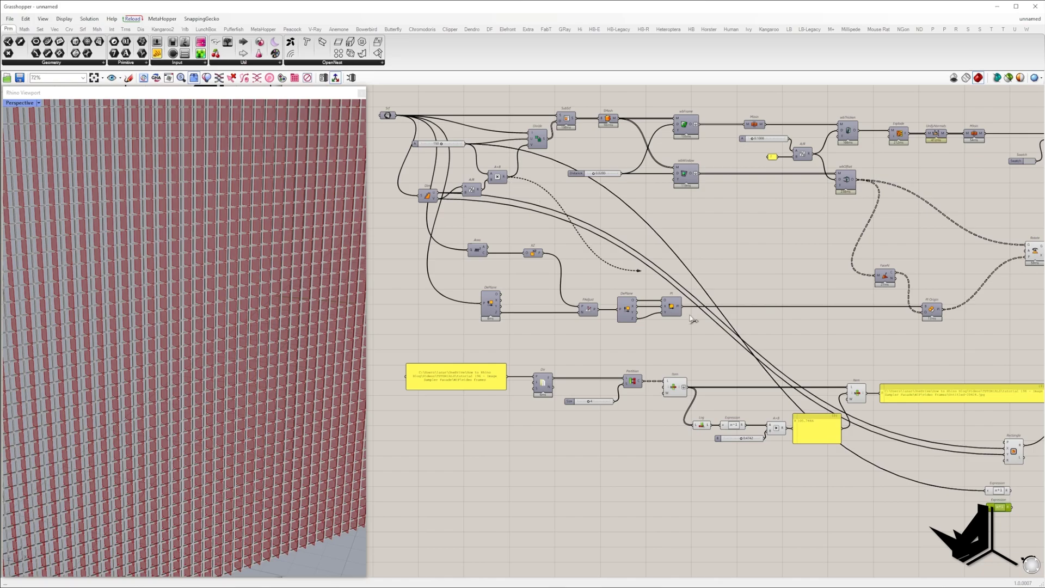
{"action": "scroll", "coordinate": [797, 415], "scroll_direction": "down", "scroll_amount": 2}
{"action": "left_click_drag", "start_coordinate": [763, 359], "coordinate": [885, 458]}
{"action": "scroll", "coordinate": [965, 496], "scroll_direction": "up", "scroll_amount": 2}
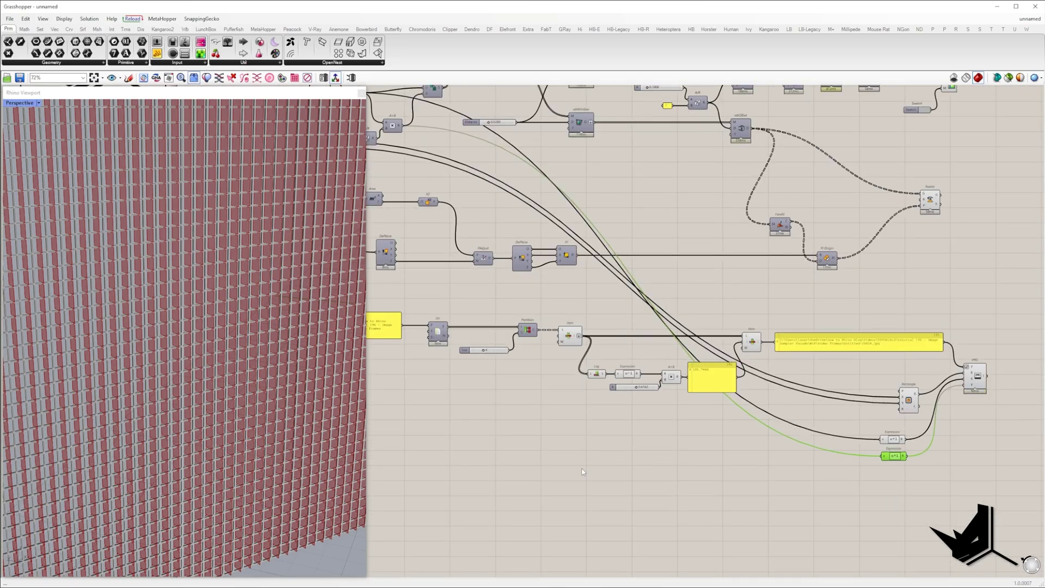
{"action": "left_click", "coordinate": [956, 462]}
Bring the imported image mesh into view in the Rhino viewport and examine it up close.
{"action": "scroll", "coordinate": [979, 389], "scroll_direction": "up", "scroll_amount": 2}
{"action": "right_click_drag", "start_coordinate": [1007, 413], "coordinate": [911, 414]}
{"action": "left_click", "coordinate": [878, 367]}
{"action": "middle_click", "coordinate": [906, 308]}
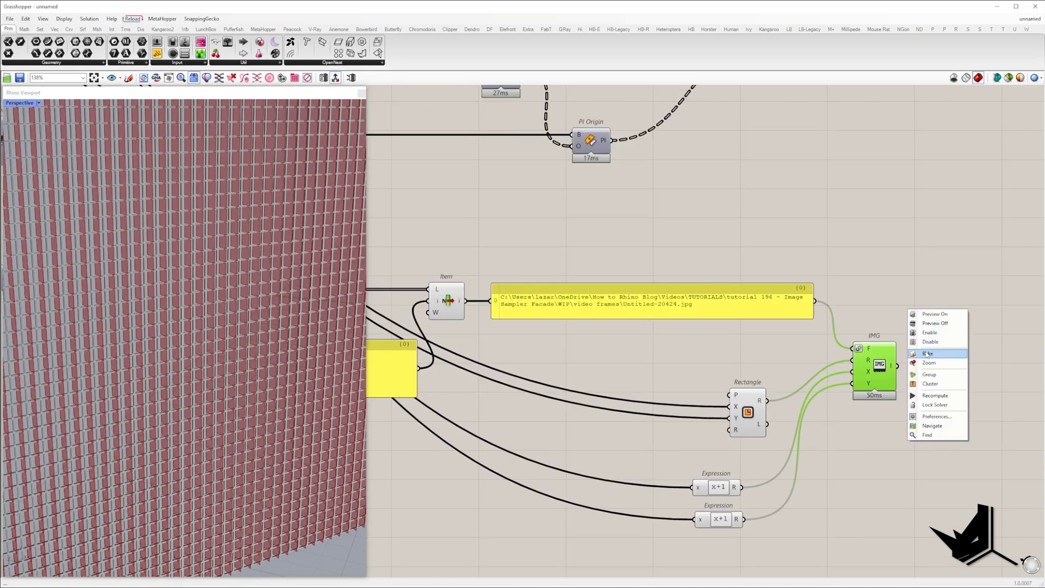
{"action": "left_click", "coordinate": [925, 354]}
{"action": "right_click_drag", "start_coordinate": [198, 355], "coordinate": [112, 435]}
{"action": "scroll", "coordinate": [180, 327], "scroll_direction": "up", "scroll_amount": 5}
{"action": "scroll", "coordinate": [218, 348], "scroll_direction": "down", "scroll_amount": 7}
{"action": "left_click", "coordinate": [468, 234]}
{"action": "right_click_drag", "start_coordinate": [234, 364], "coordinate": [188, 423]}
{"action": "scroll", "coordinate": [234, 370], "scroll_direction": "up", "scroll_amount": 6}
Turn off mesh edges in the preview and adjust the multiplication slider to load frame Untitled-20000.jpg.
{"action": "left_click", "coordinate": [758, 363]}
{"action": "key", "text": "ctrl+m"}
{"action": "scroll", "coordinate": [244, 375], "scroll_direction": "down", "scroll_amount": 6}
{"action": "right_click_drag", "start_coordinate": [424, 429], "coordinate": [700, 409]}
{"action": "mouse_move", "coordinate": [501, 368]}
{"action": "left_mouse_down"}
{"action": "mouse_move", "coordinate": [533, 369]}
{"action": "mouse_move", "coordinate": [481, 370]}
{"action": "left_mouse_up"}
Add a Mesh Explode component and connect the Import Image output to its M input.
{"action": "double_click", "coordinate": [730, 385]}
{"action": "type", "text": "0"}
{"action": "type", "text": "e"}
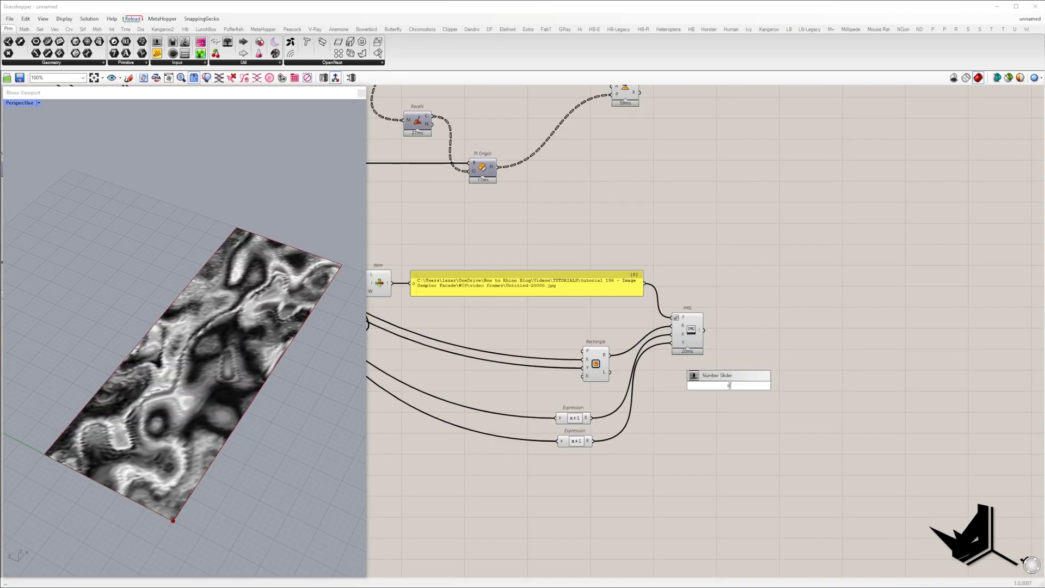
{"action": "type", "text": "x"}
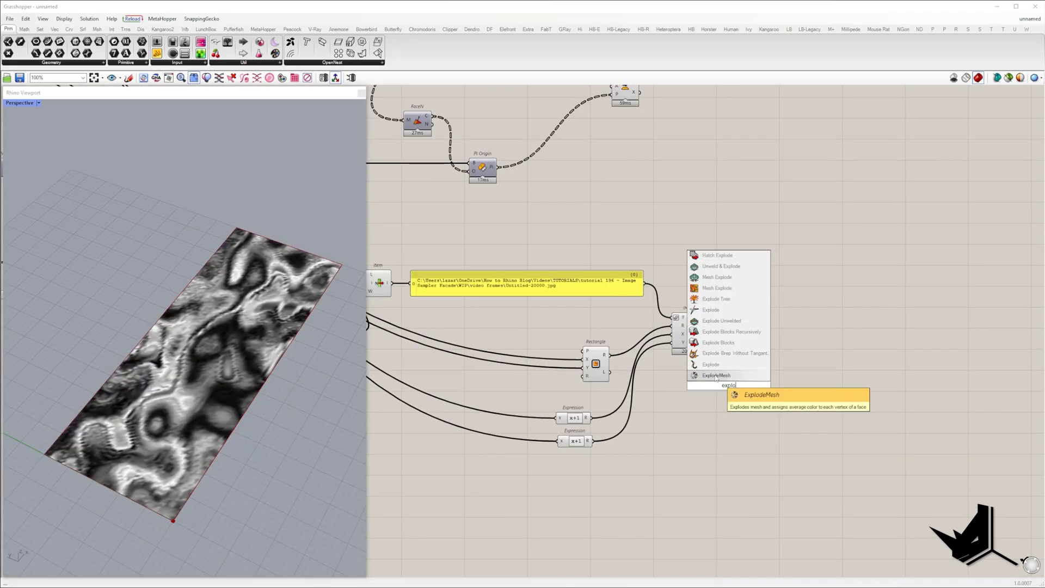
{"action": "left_click", "coordinate": [716, 290]}
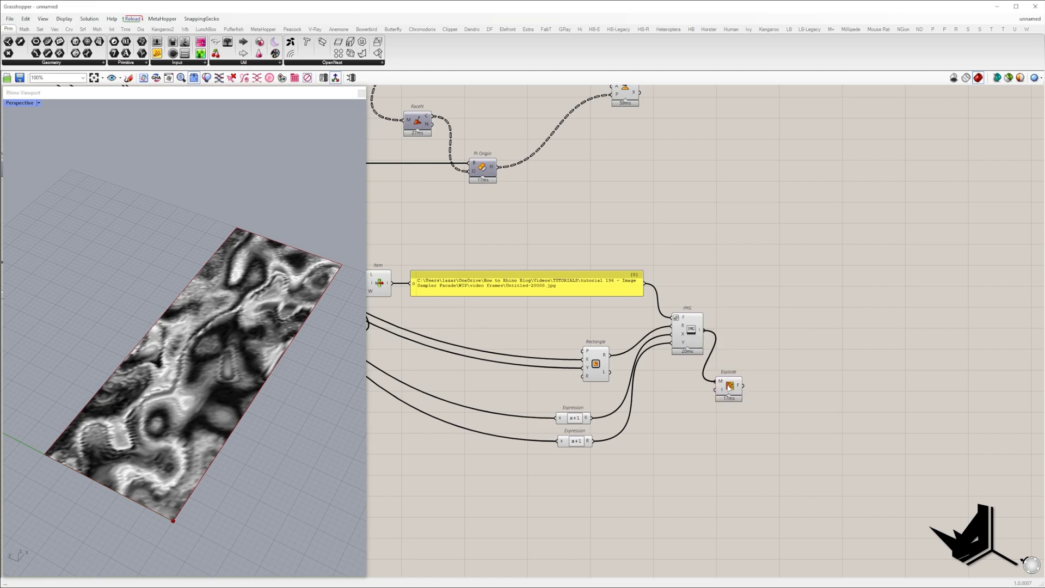
Add a Deconstruct Mesh component and connect the exploded faces to its M input.
{"action": "right_click_drag", "start_coordinate": [740, 306], "coordinate": [595, 308]}
{"action": "double_click", "coordinate": [658, 330]}
{"action": "type", "text": "dec mes"}
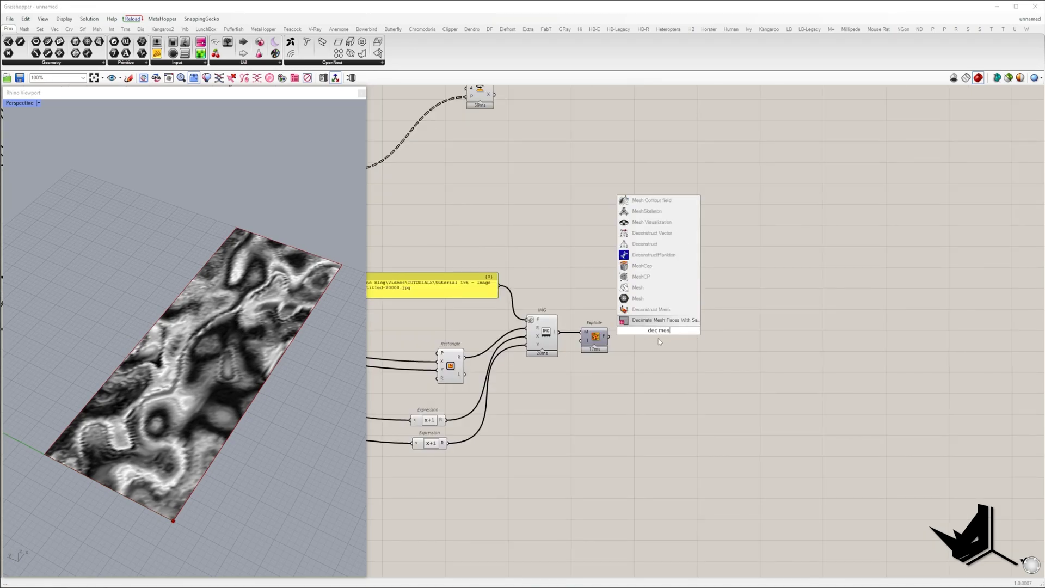
{"action": "left_click", "coordinate": [660, 311]}
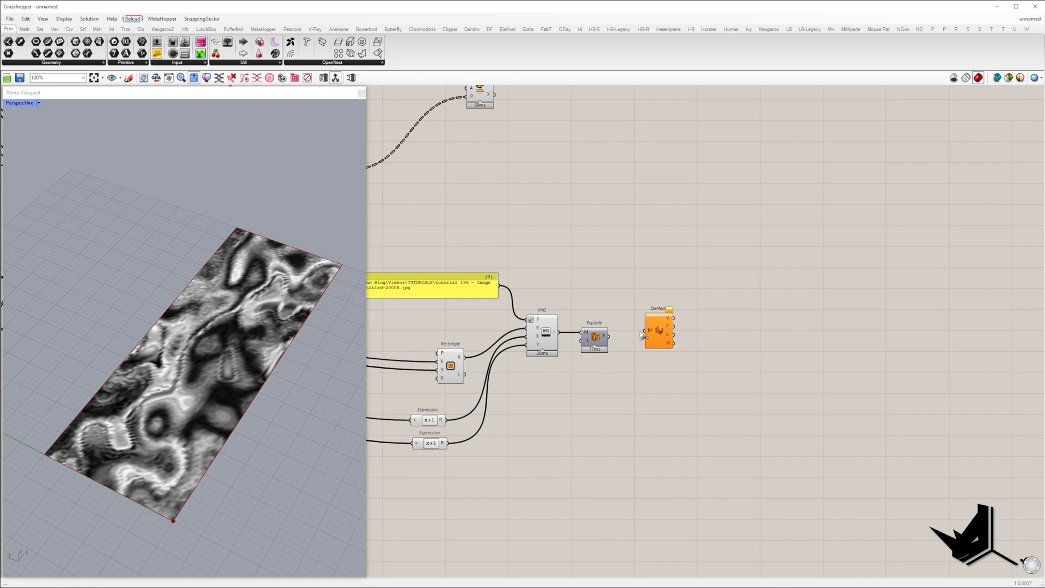
{"action": "left_click_drag", "start_coordinate": [642, 331], "coordinate": [608, 336]}
{"action": "left_click_drag", "start_coordinate": [659, 332], "coordinate": [642, 338]}
{"action": "left_click", "coordinate": [678, 337]}
Add an Average component for the Deconstruct Mesh colours and flatten its output.
{"action": "scroll", "coordinate": [679, 336], "scroll_direction": "up", "scroll_amount": 4}
{"action": "double_click", "coordinate": [656, 357]}
{"action": "type", "text": "a"}
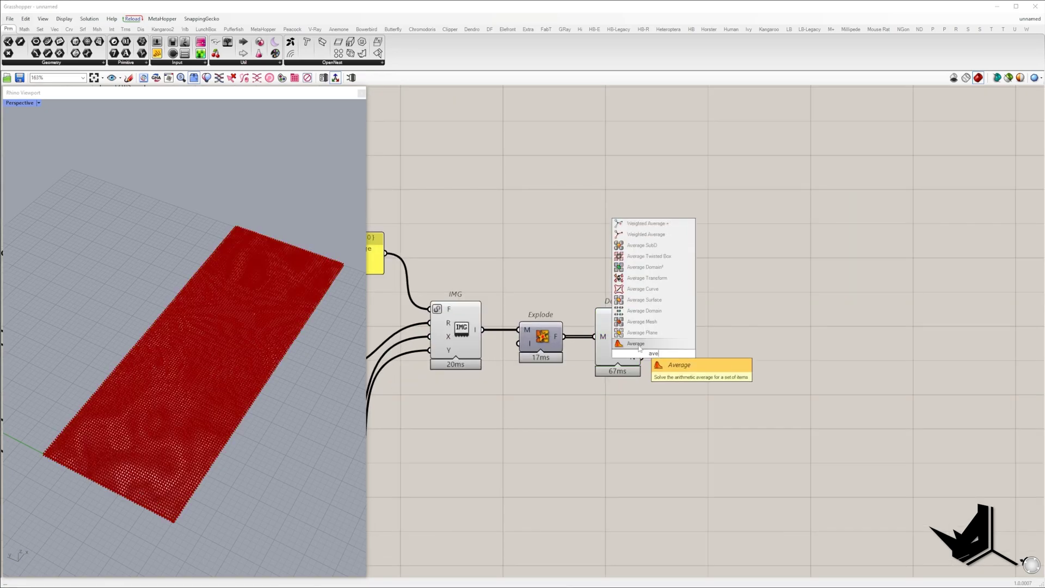
{"action": "type", "text": "ve"}
{"action": "left_click", "coordinate": [638, 344]}
{"action": "left_click_drag", "start_coordinate": [704, 358], "coordinate": [687, 346]}
Add a Split AHSV component and connect the averaged colours to its C input.
{"action": "double_click", "coordinate": [621, 388]}
{"action": "type", "text": "split a"}
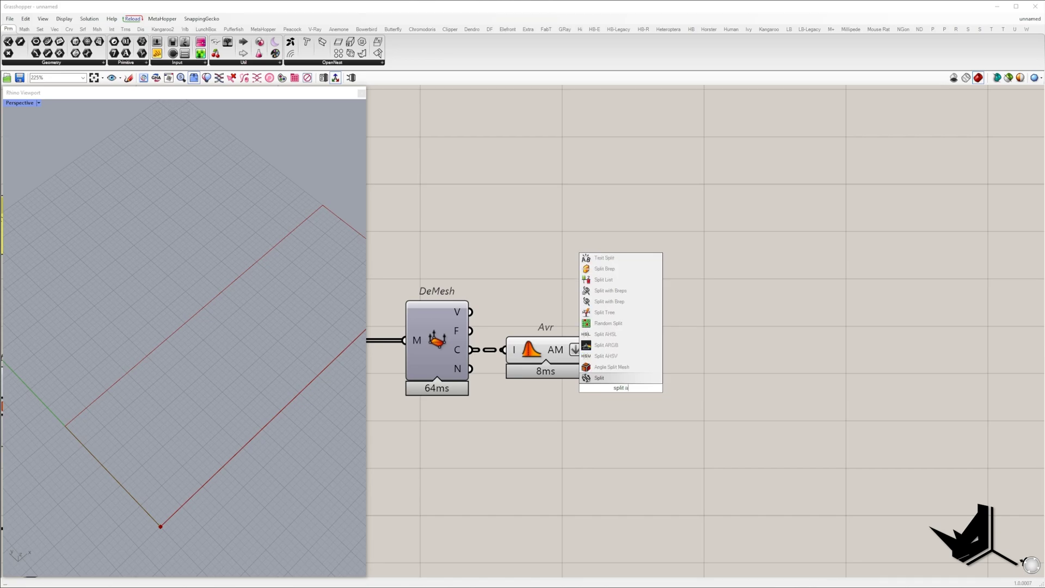
{"action": "type", "text": "hsv"}
{"action": "key", "text": "Return"}
{"action": "left_click_drag", "start_coordinate": [595, 373], "coordinate": [631, 335]}
{"action": "right_click_drag", "start_coordinate": [655, 351], "coordinate": [449, 332]}
Add a Remap Numbers component and connect the Split AHSV V output to its V input.
{"action": "double_click", "coordinate": [547, 352]}
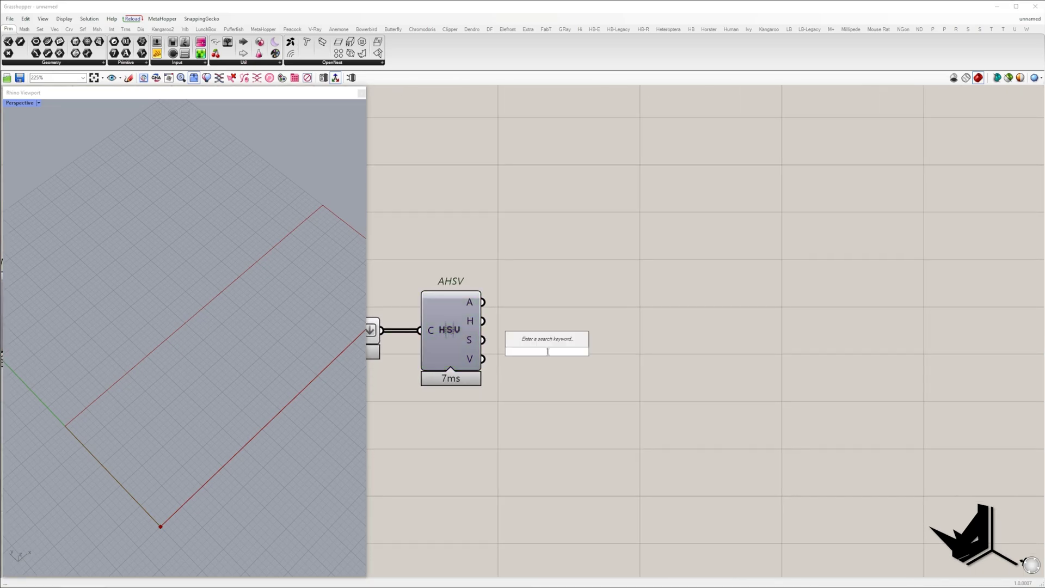
{"action": "key", "text": "Escape"}
{"action": "double_click", "coordinate": [637, 357]}
{"action": "type", "text": "r"}
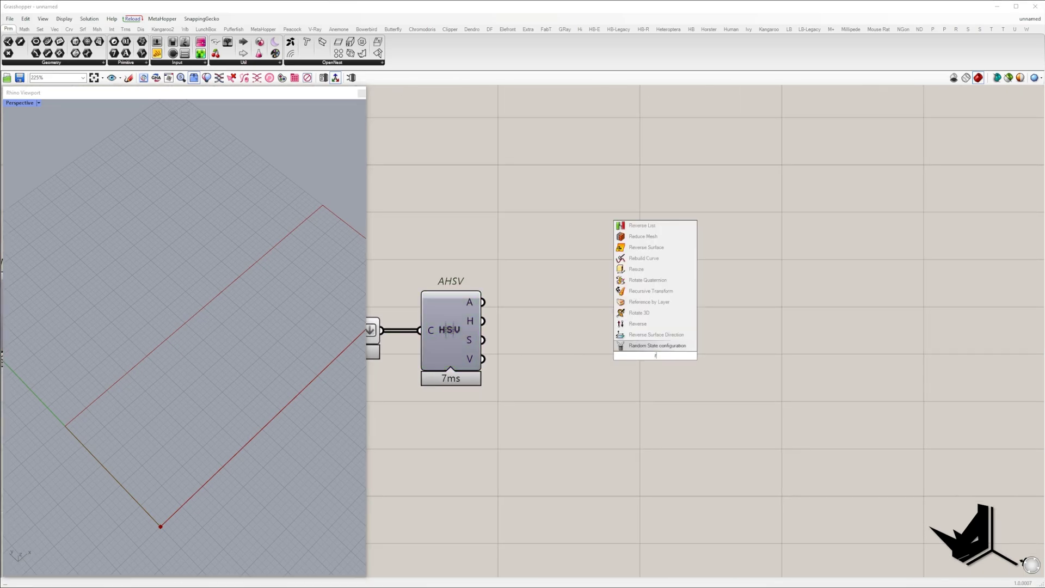
{"action": "type", "text": "emap"}
{"action": "left_click", "coordinate": [650, 334]}
{"action": "left_click_drag", "start_coordinate": [483, 358], "coordinate": [883, 375]}
Create two stacked number sliders below the Remap component, the upper set to 90 and the lower to 0.
{"action": "double_click", "coordinate": [722, 405]}
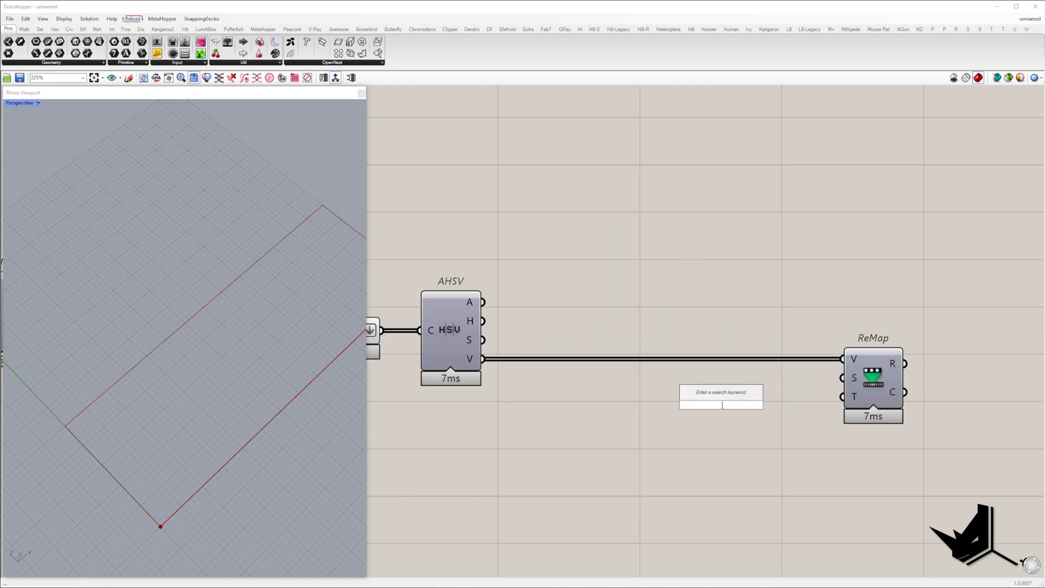
{"action": "type", "text": "0<"}
{"action": "key", "text": "Return"}
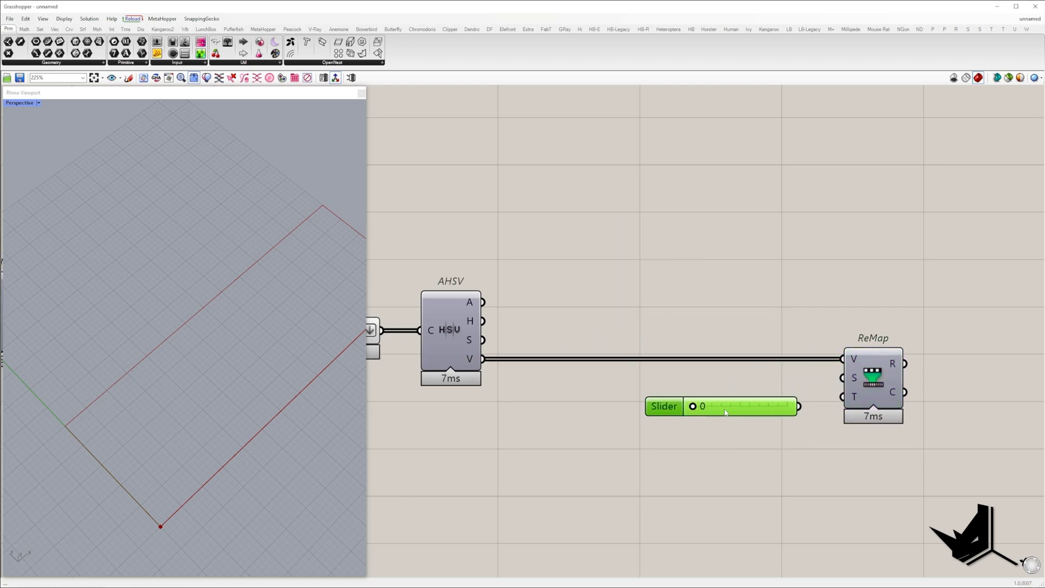
{"action": "left_click_drag", "start_coordinate": [689, 417], "coordinate": [577, 479]}
{"action": "key", "text": "ctrl+c"}
{"action": "key", "text": "ctrl+v"}
{"action": "left_click_drag", "start_coordinate": [658, 482], "coordinate": [576, 509]}
Add a Construct Domain component from 90 to 0 using the two sliders and connect it to Remap's T input.
{"action": "double_click", "coordinate": [735, 498]}
{"action": "type", "text": "c"}
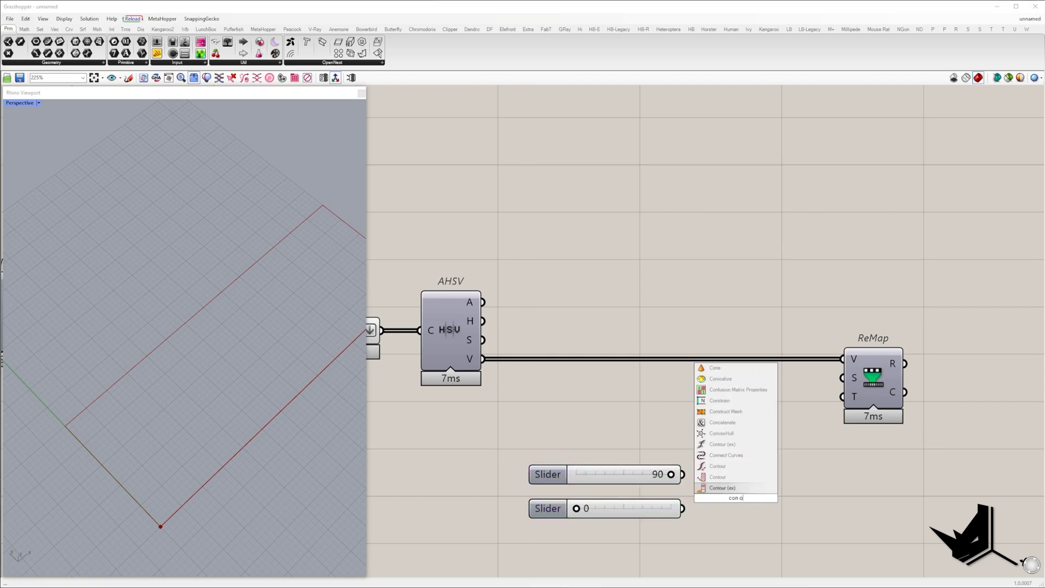
{"action": "type", "text": "on dom"}
{"action": "key", "text": "Return"}
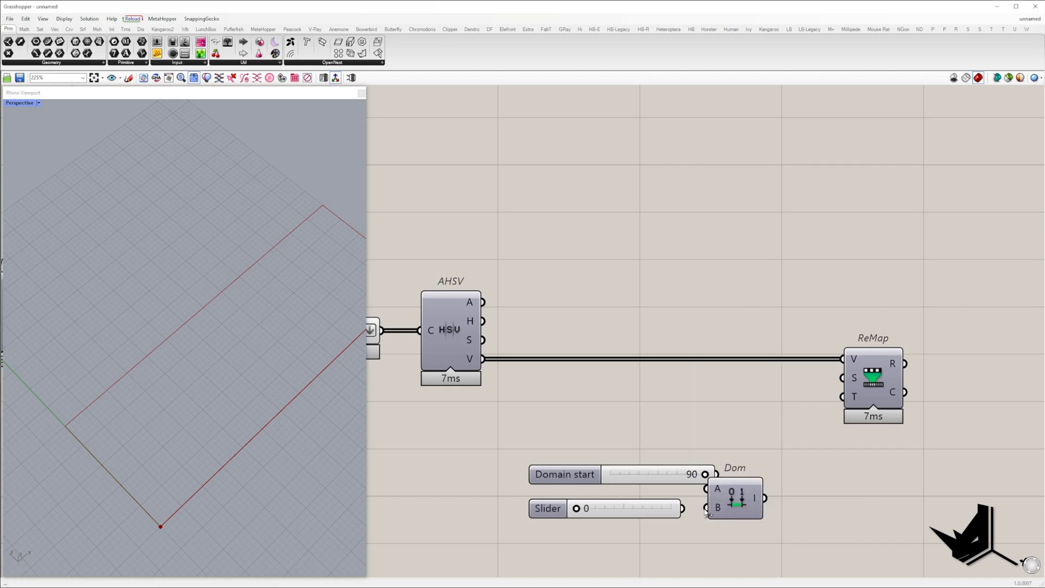
{"action": "left_click_drag", "start_coordinate": [706, 510], "coordinate": [682, 509]}
{"action": "left_click_drag", "start_coordinate": [736, 500], "coordinate": [777, 491]}
{"action": "left_click_drag", "start_coordinate": [806, 489], "coordinate": [847, 399]}
Add a Bounds component for the Split AHSV V values and pass its domain into a Deconstruct Domain component.
{"action": "scroll", "coordinate": [853, 400], "scroll_direction": "down", "scroll_amount": 3}
{"action": "double_click", "coordinate": [646, 444]}
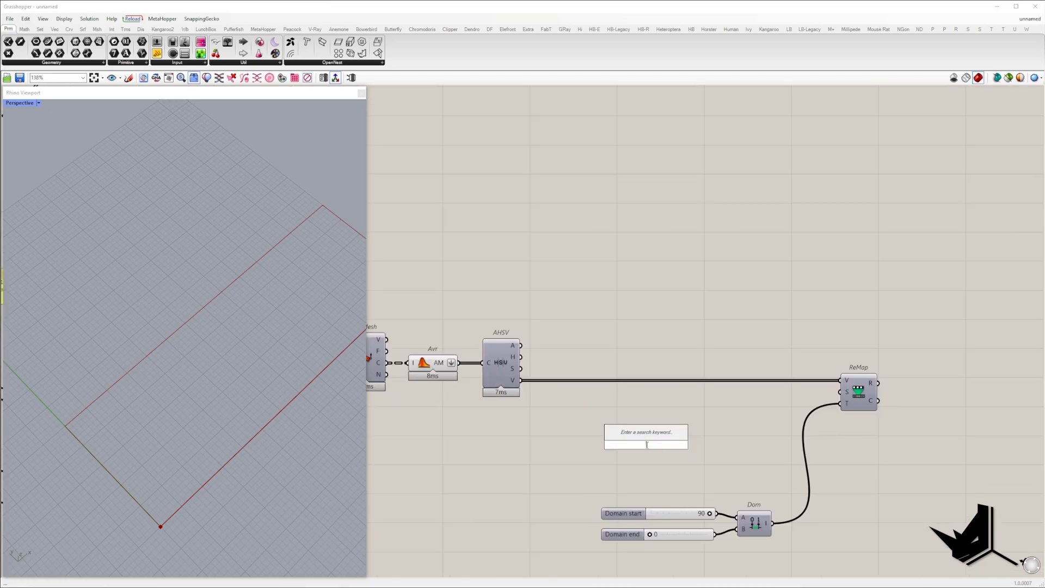
{"action": "type", "text": "bound"}
{"action": "left_click", "coordinate": [641, 368]}
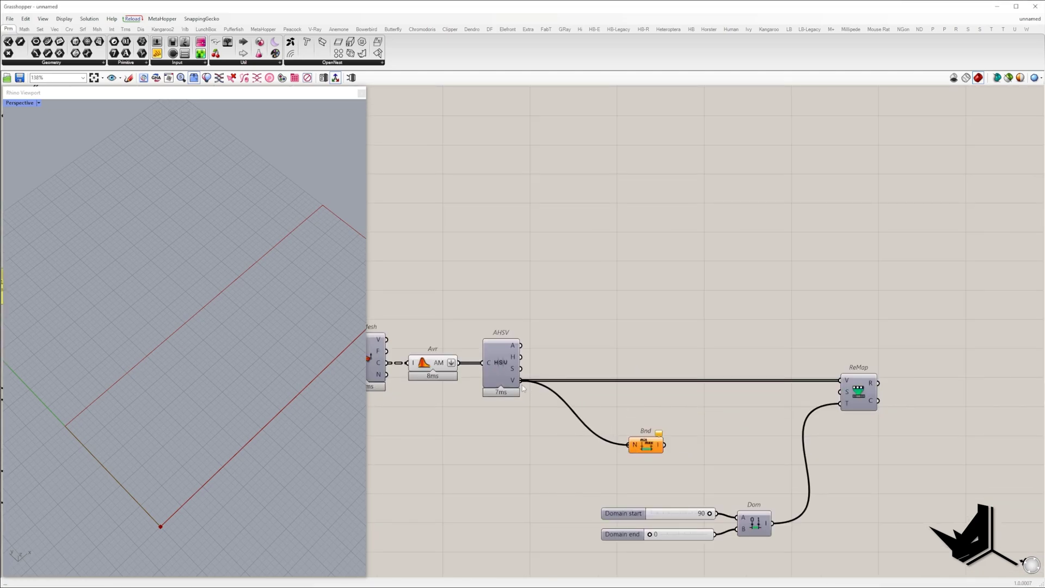
{"action": "double_click", "coordinate": [622, 427]}
{"action": "type", "text": "dec d"}
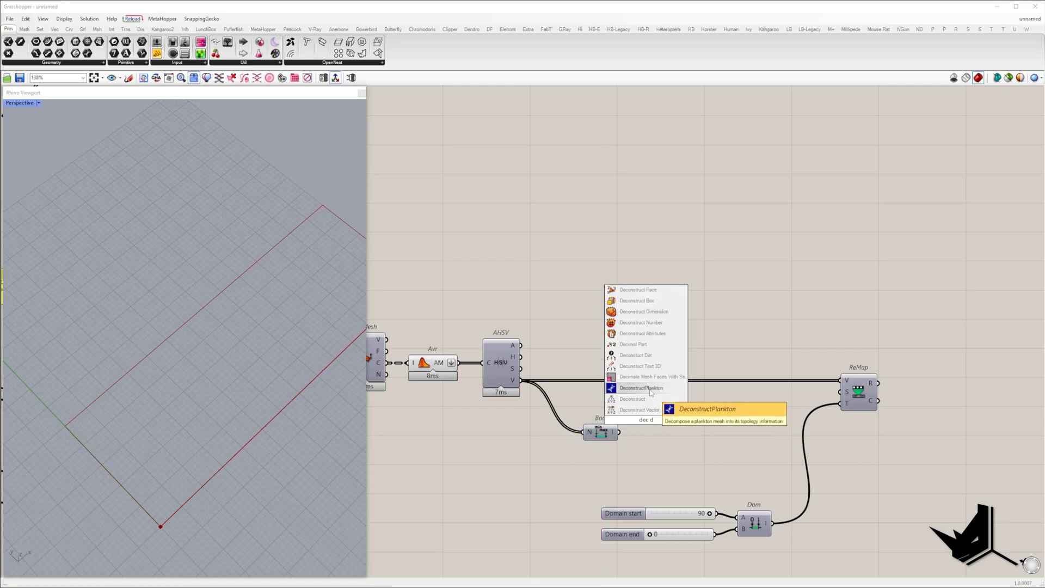
{"action": "type", "text": "om"}
{"action": "left_click", "coordinate": [639, 408]}
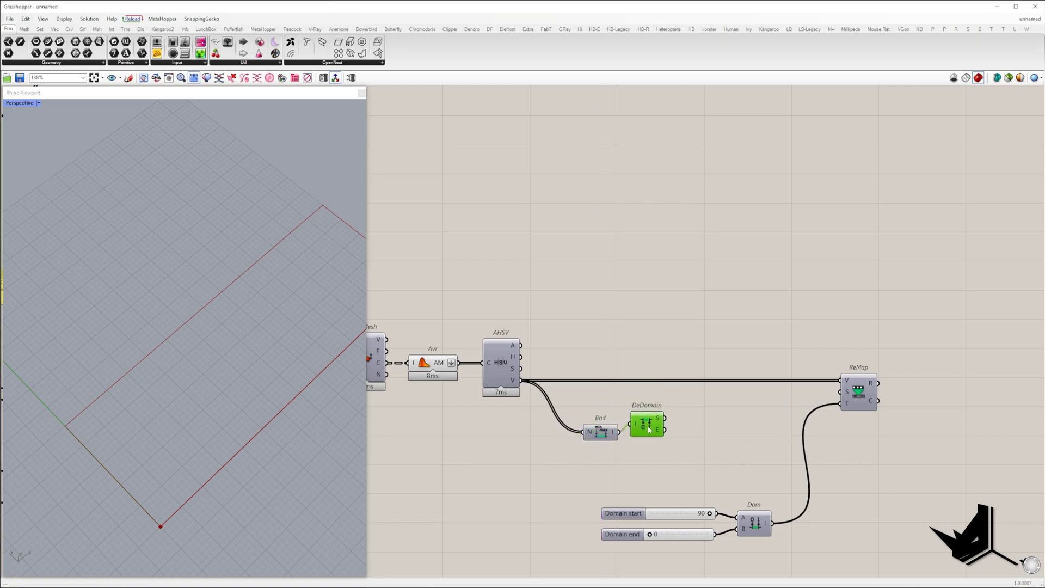
Build Remap's source domain with Construct Domain from the start value and the end value multiplied by a 0.800 slider.
{"action": "type", "text": "dom"}
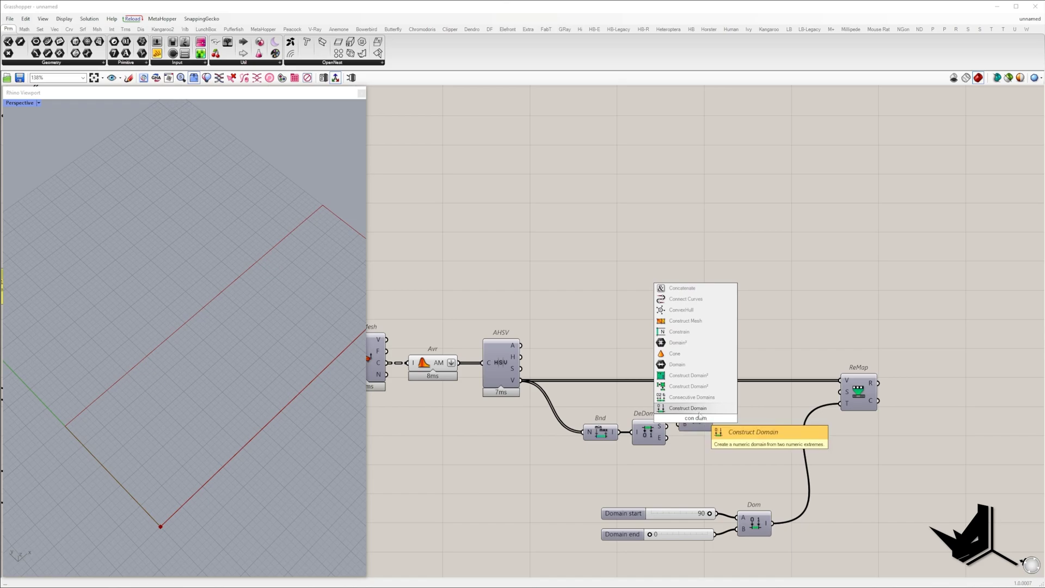
{"action": "key", "text": "Return"}
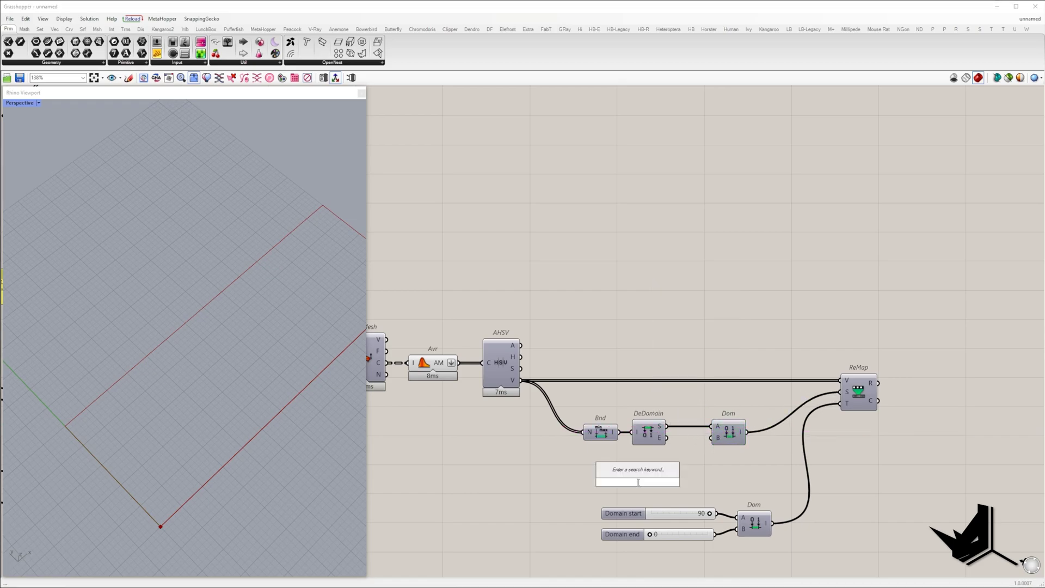
{"action": "type", "text": "multi"}
{"action": "left_click", "coordinate": [638, 450]}
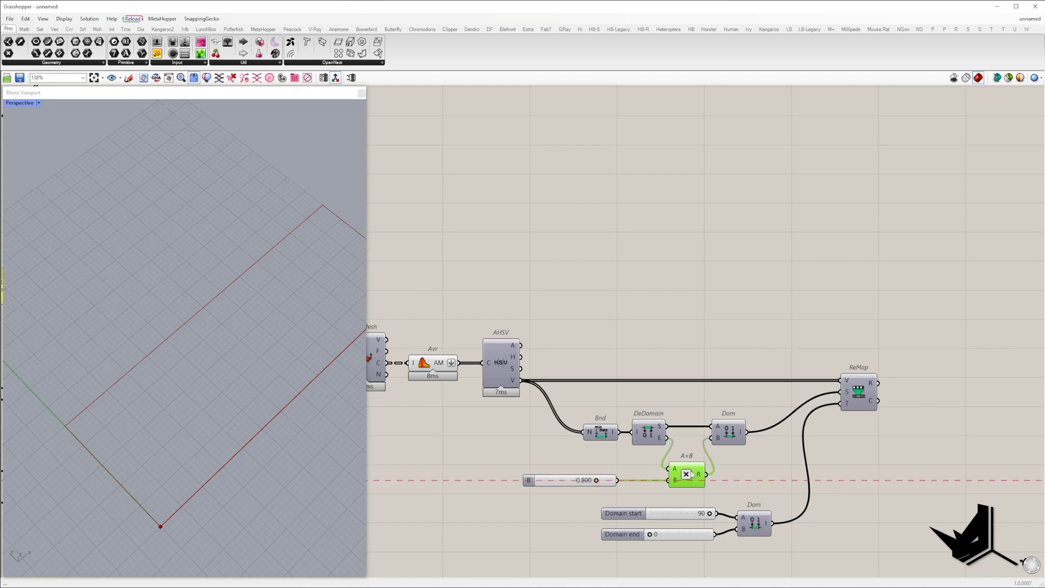
Space out the source Construct Domain and Remap components, and feed Remap's clipped output into a new Radians component.
{"action": "left_click_drag", "start_coordinate": [732, 441], "coordinate": [764, 441]}
{"action": "left_click", "coordinate": [871, 402]}
{"action": "right_click_drag", "start_coordinate": [873, 403], "coordinate": [711, 430]}
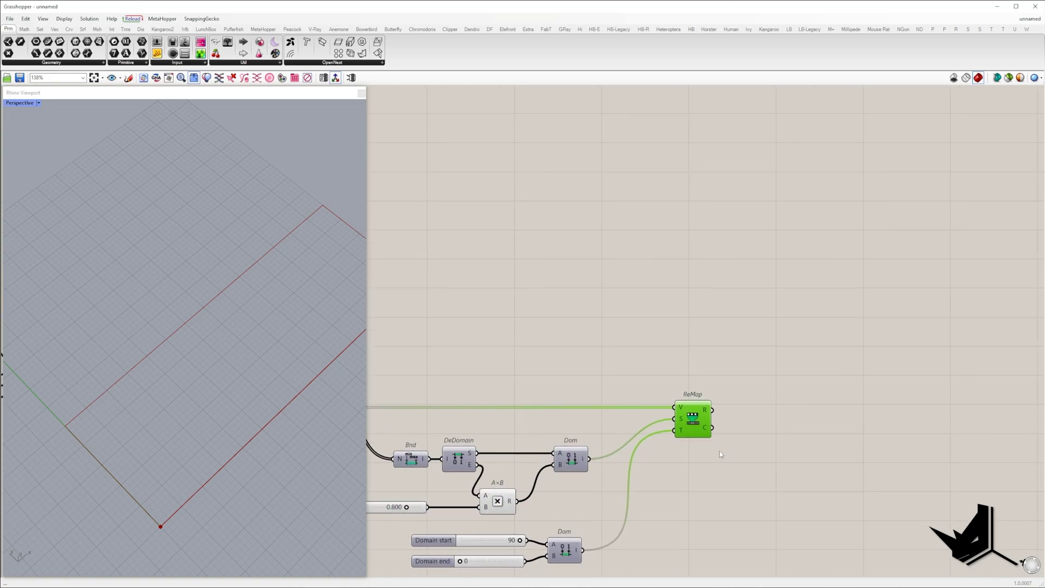
{"action": "right_click", "coordinate": [712, 429]}
{"action": "left_click", "coordinate": [721, 469]}
{"action": "scroll", "coordinate": [720, 468], "scroll_direction": "down", "scroll_amount": 4}
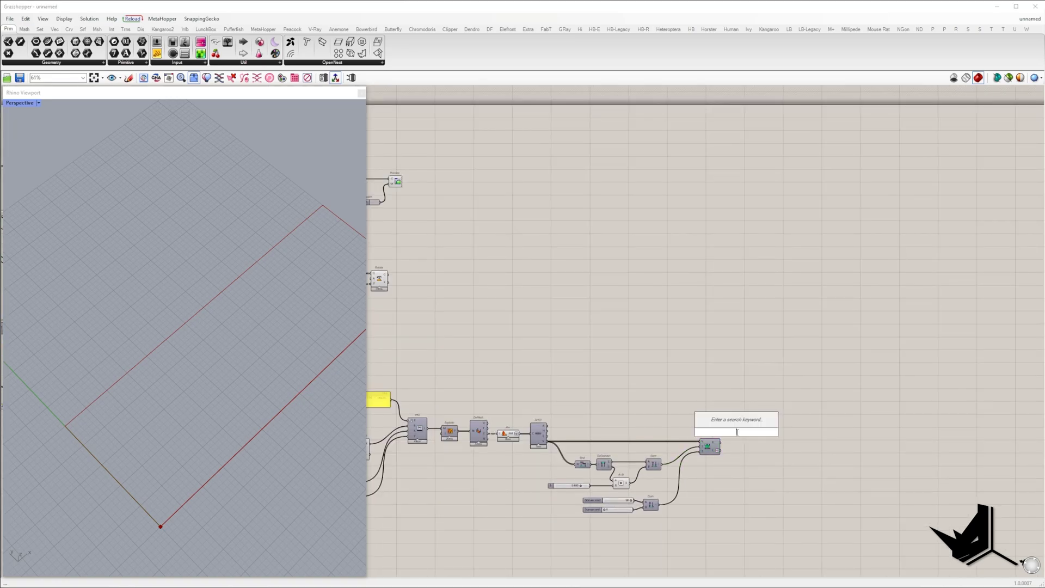
{"action": "type", "text": "rad"}
{"action": "left_click", "coordinate": [729, 423]}
{"action": "scroll", "coordinate": [721, 444], "scroll_direction": "up", "scroll_amount": 2}
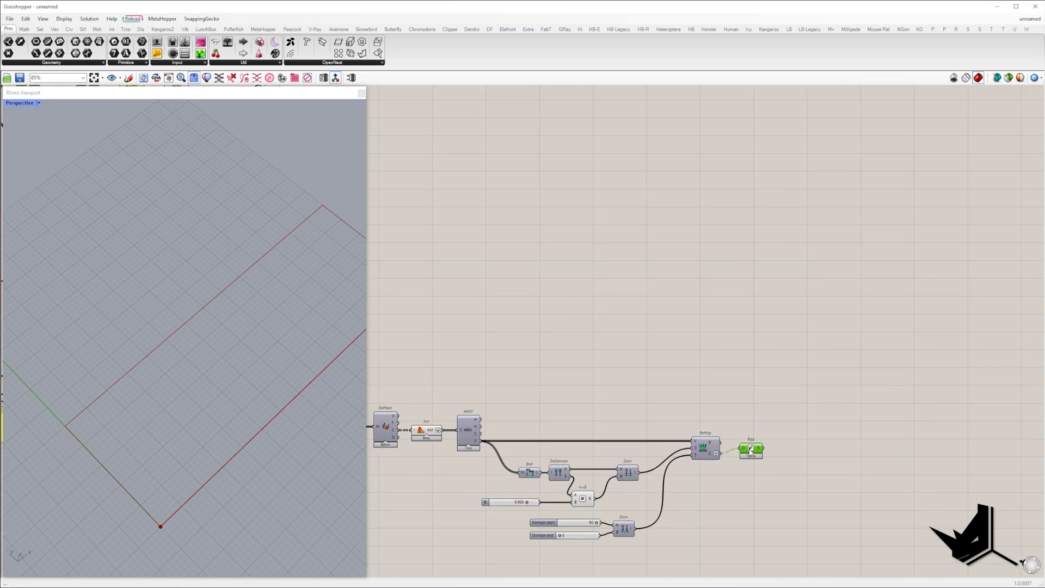
Move the panel Rotate component and its preview past Remap, and connect the Radians output to Rotate's angle input.
{"action": "scroll", "coordinate": [750, 450], "scroll_direction": "down", "scroll_amount": 6}
{"action": "scroll", "coordinate": [544, 359], "scroll_direction": "up", "scroll_amount": 4}
{"action": "left_click_drag", "start_coordinate": [570, 362], "coordinate": [1017, 408]}
{"action": "right_click_drag", "start_coordinate": [957, 435], "coordinate": [639, 384]}
{"action": "left_click_drag", "start_coordinate": [620, 480], "coordinate": [649, 432]}
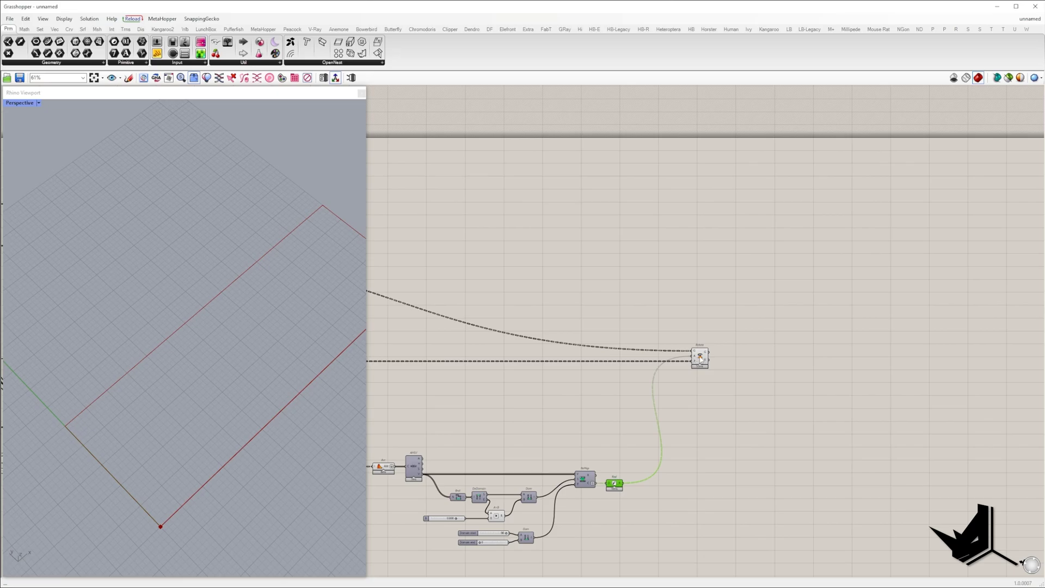
{"action": "left_click_drag", "start_coordinate": [701, 358], "coordinate": [700, 358]}
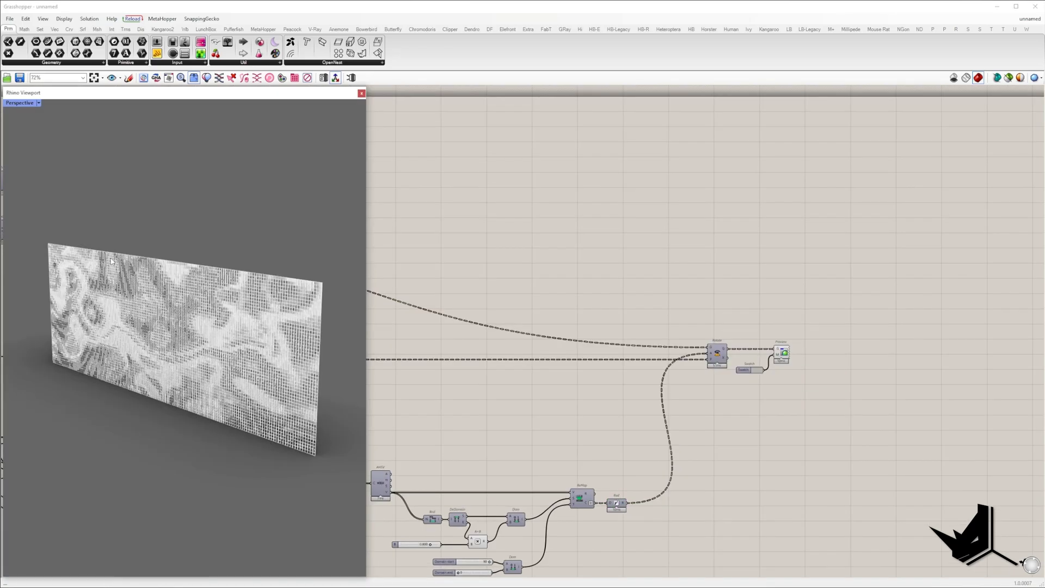
Inspect the facade's rotated panels up close and scrub the frame-selection slider, returning it to 0.0000.
{"action": "scroll", "coordinate": [237, 374], "scroll_direction": "up", "scroll_amount": 5}
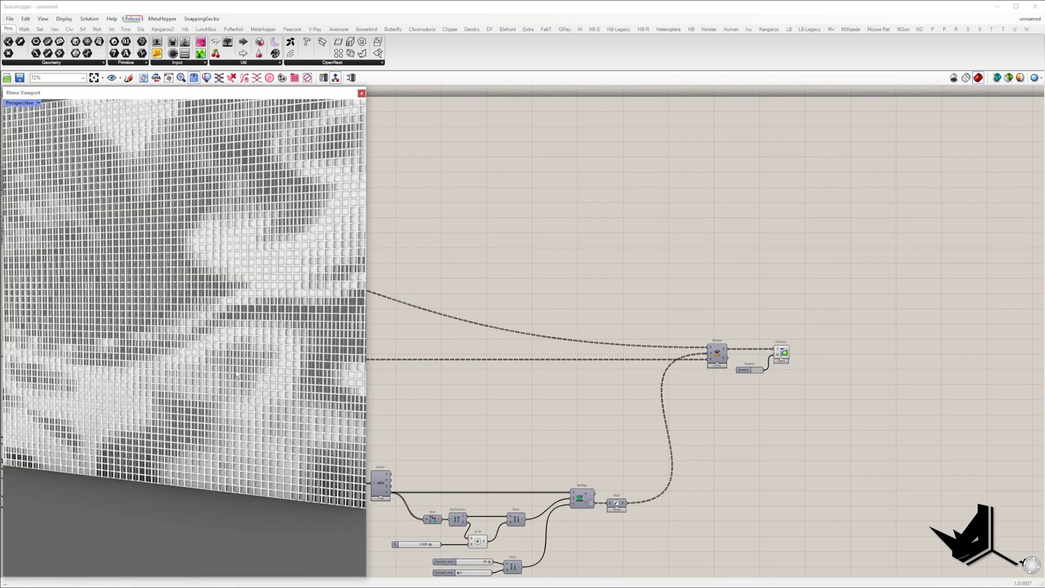
{"action": "scroll", "coordinate": [236, 374], "scroll_direction": "down", "scroll_amount": 5}
{"action": "scroll", "coordinate": [236, 374], "scroll_direction": "up", "scroll_amount": 5}
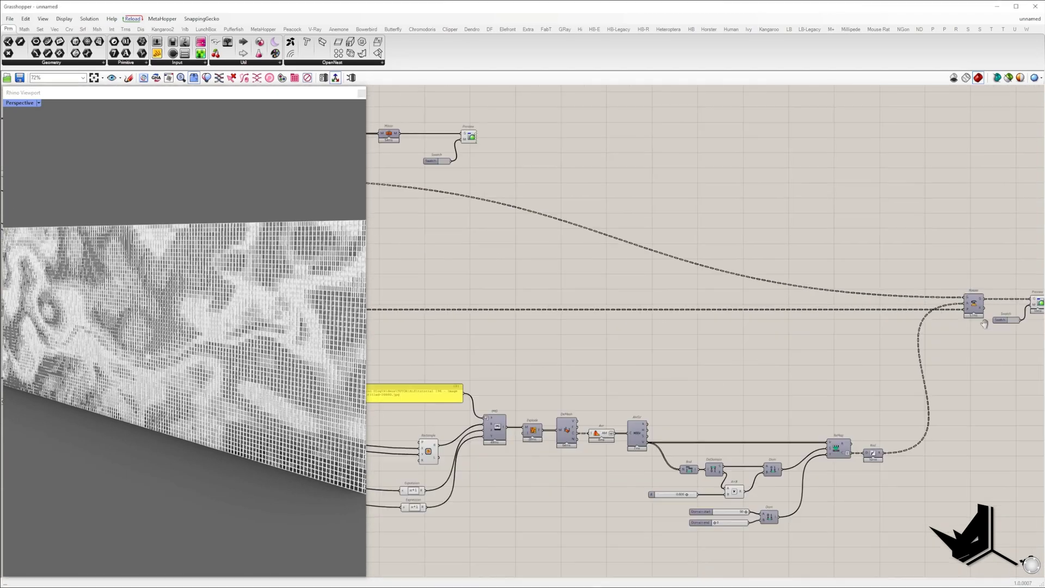
{"action": "scroll", "coordinate": [649, 391], "scroll_direction": "down", "scroll_amount": 3}
{"action": "scroll", "coordinate": [650, 391], "scroll_direction": "up", "scroll_amount": 5}
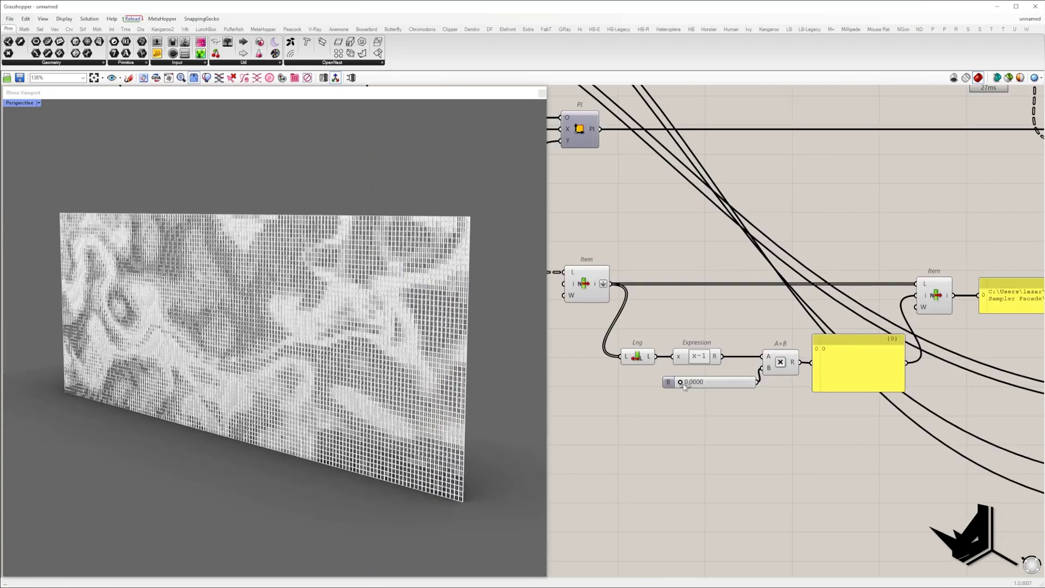
{"action": "left_click_drag", "start_coordinate": [708, 382], "coordinate": [677, 384]}
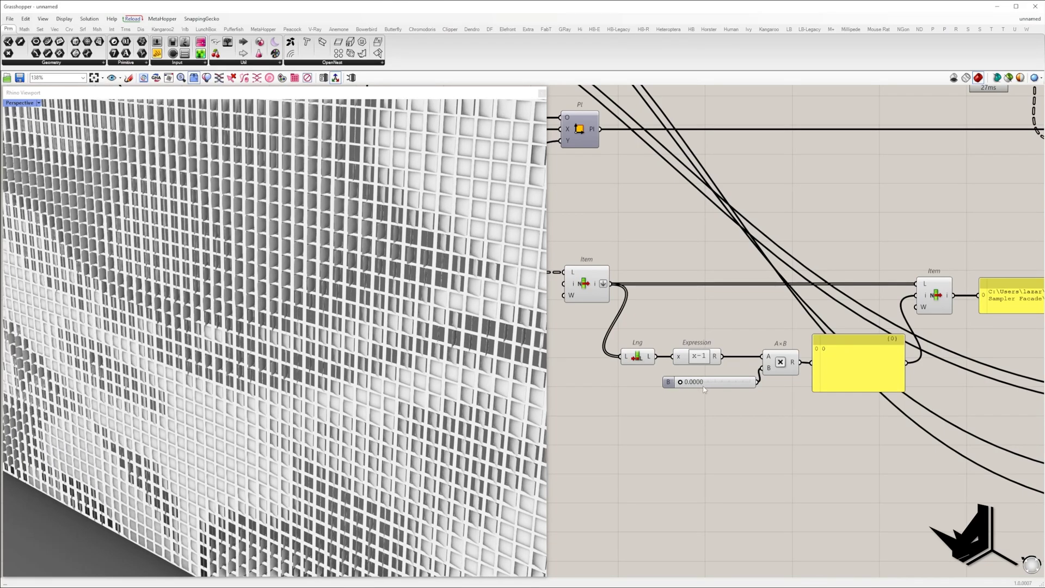
Open the animation controls for the frame-selection slider and set the resolution height to 1440.
{"action": "scroll", "coordinate": [707, 387], "scroll_direction": "down", "scroll_amount": 4}
{"action": "right_click", "coordinate": [707, 384]}
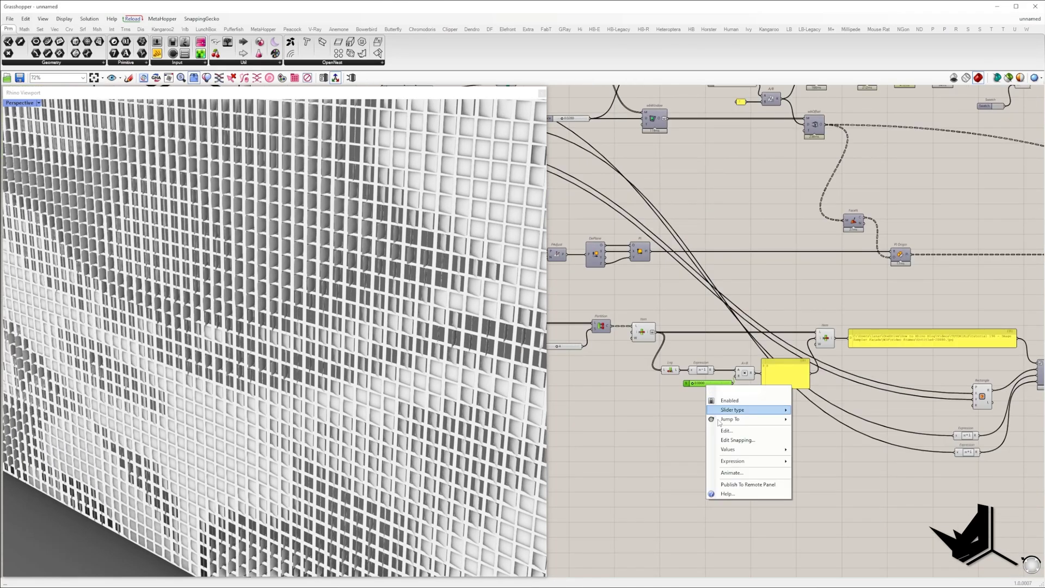
{"action": "left_click", "coordinate": [734, 472]}
{"action": "left_click_drag", "start_coordinate": [696, 296], "coordinate": [649, 158]}
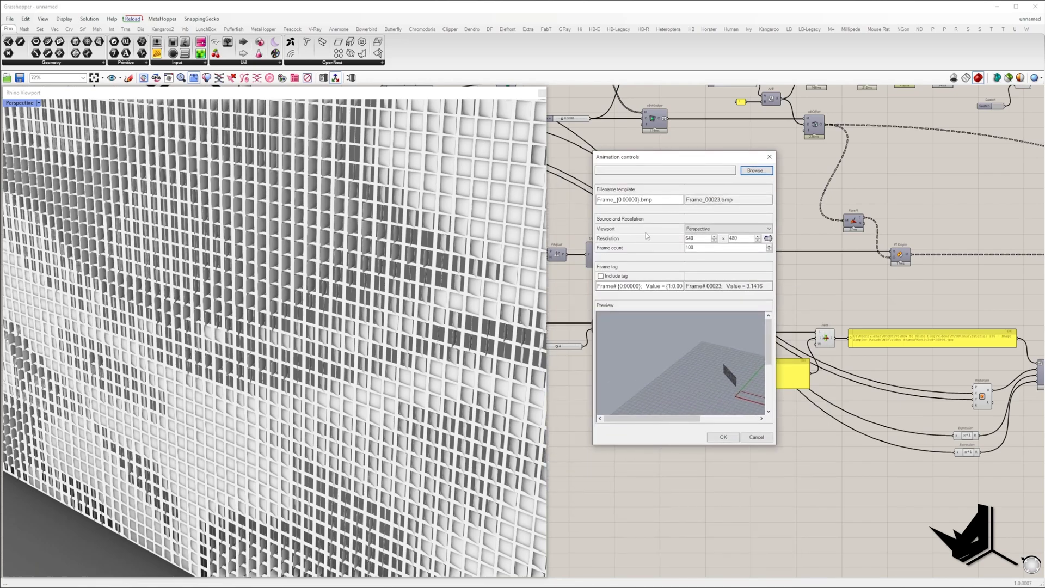
{"action": "key", "text": "Tab"}
{"action": "type", "text": "1440"}
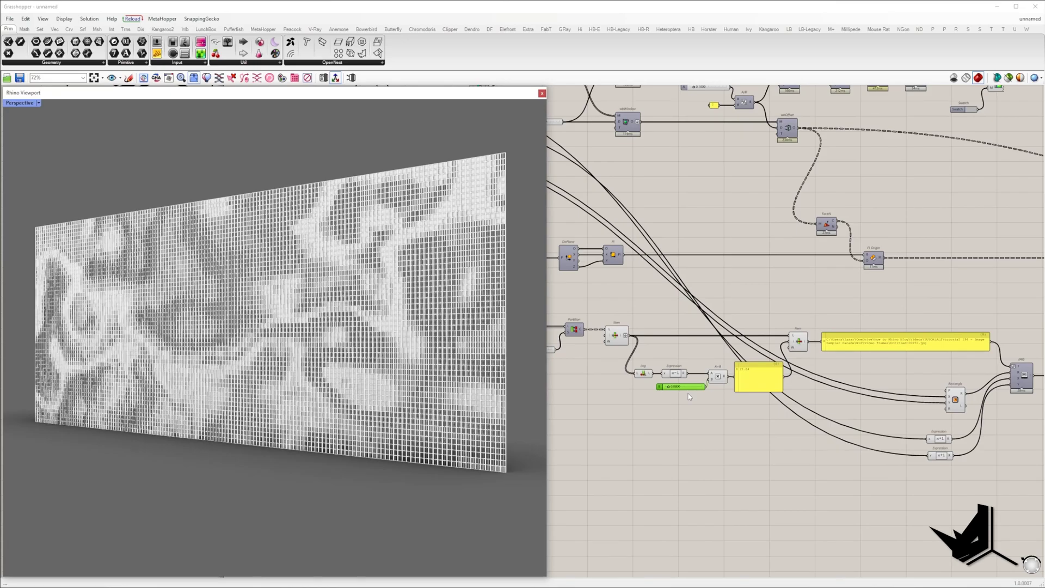
Open the first exported animation image, Frame_00000.jpg, from New folder on the Desktop.
{"action": "scroll", "coordinate": [680, 387], "scroll_direction": "up", "scroll_amount": 5}
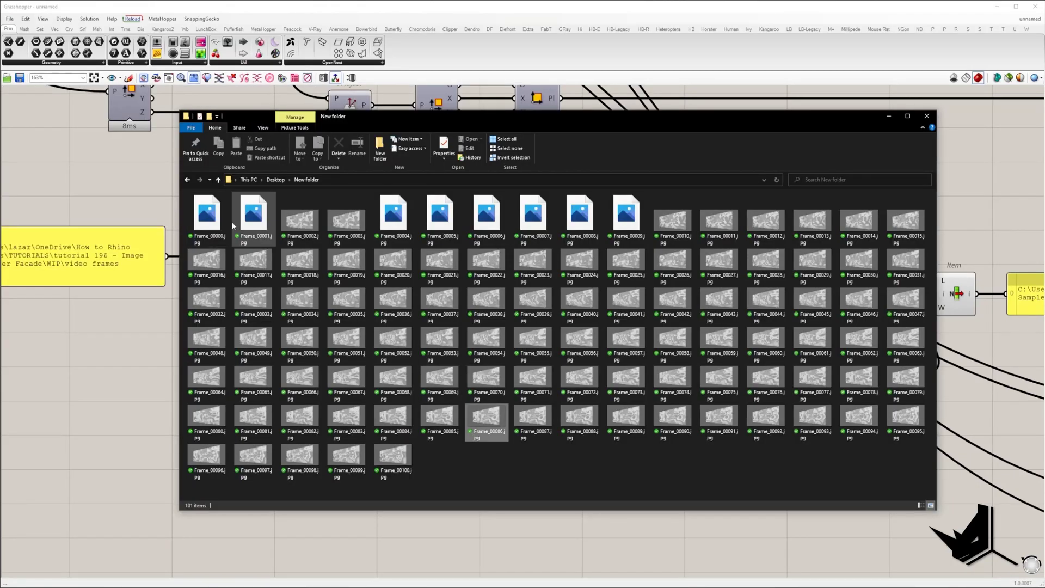
{"action": "double_click", "coordinate": [208, 216]}
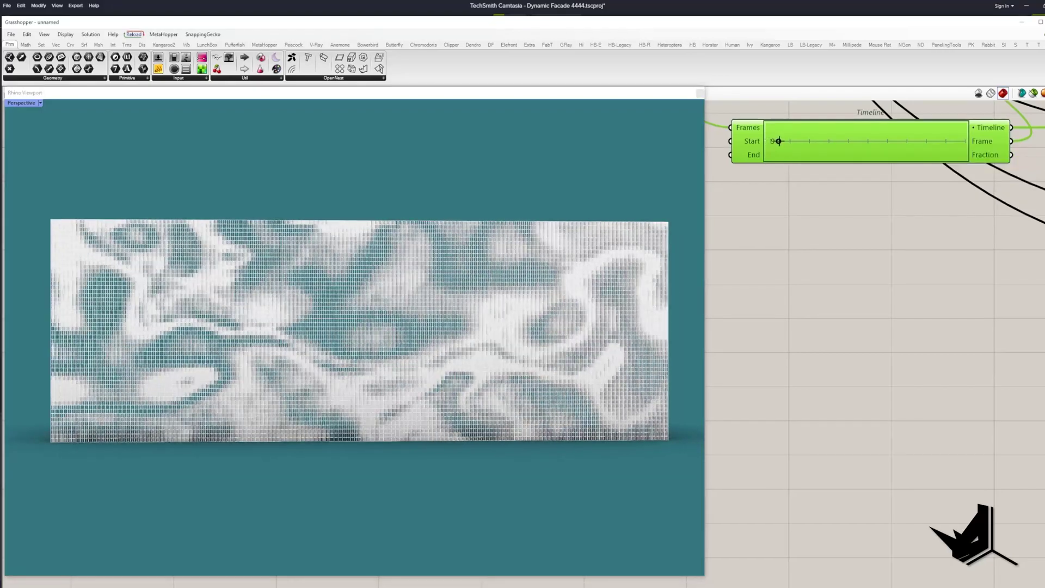
Scrub the Timeline component to preview the facade motion, and switch to Premiere Pro to scrub through the rendered frame sequence.
{"action": "left_click_drag", "start_coordinate": [778, 141], "coordinate": [828, 145]}
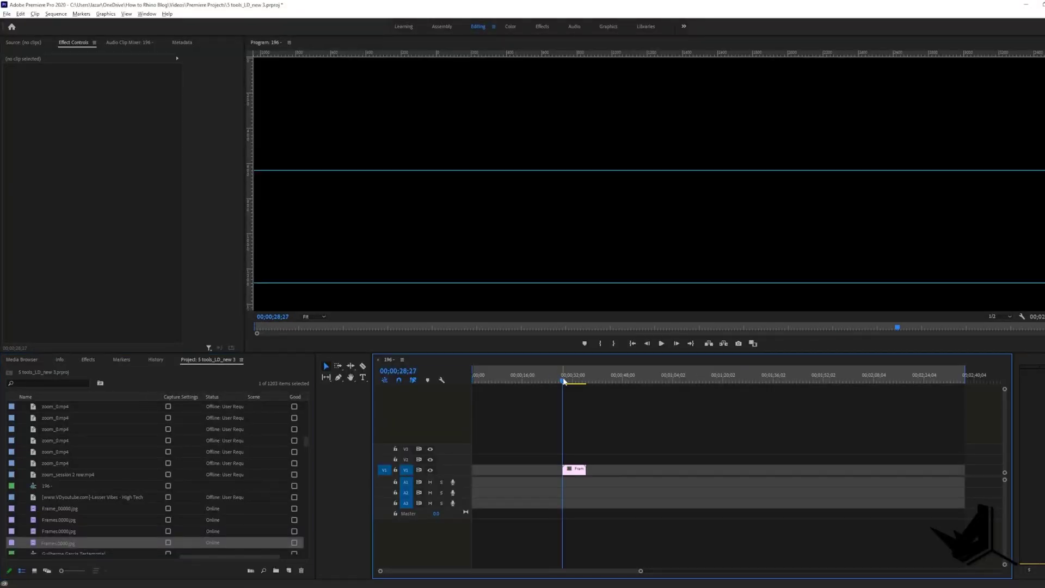
{"action": "left_click_drag", "start_coordinate": [562, 381], "coordinate": [580, 456]}
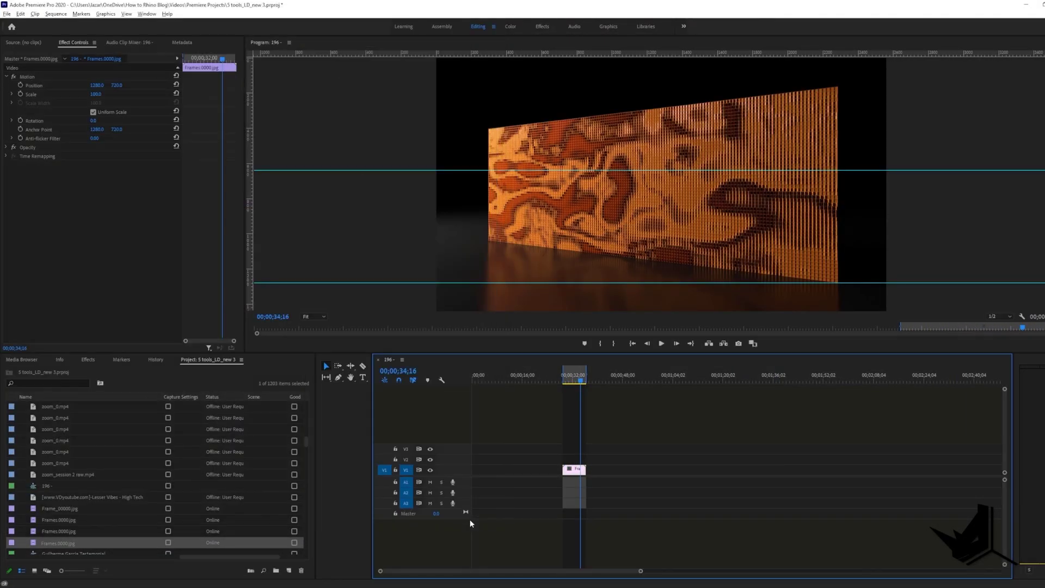